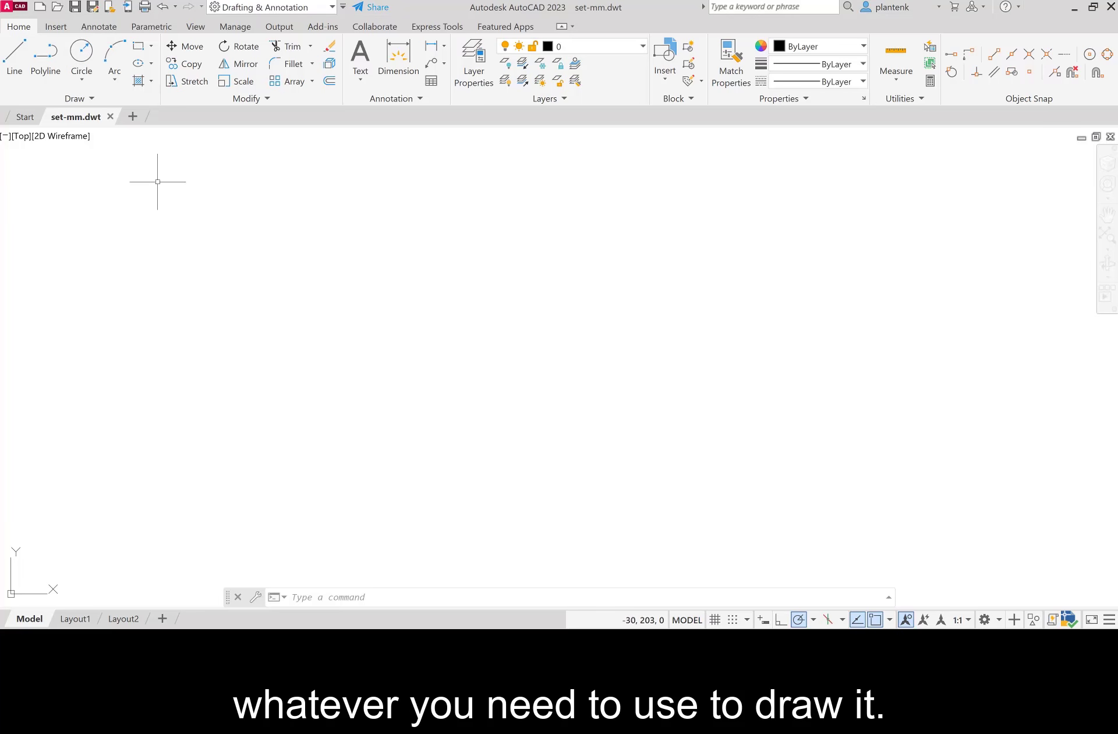
Draw two concentric circles with radii of 15 and 30
click(80, 54)
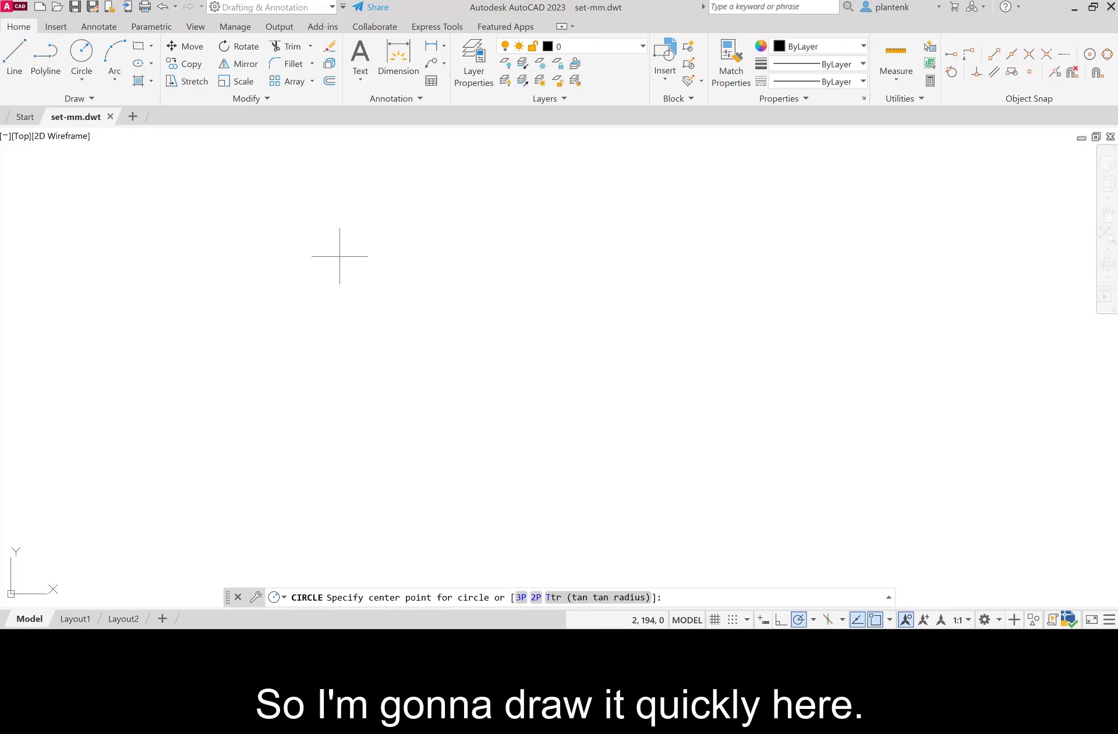
click(483, 302)
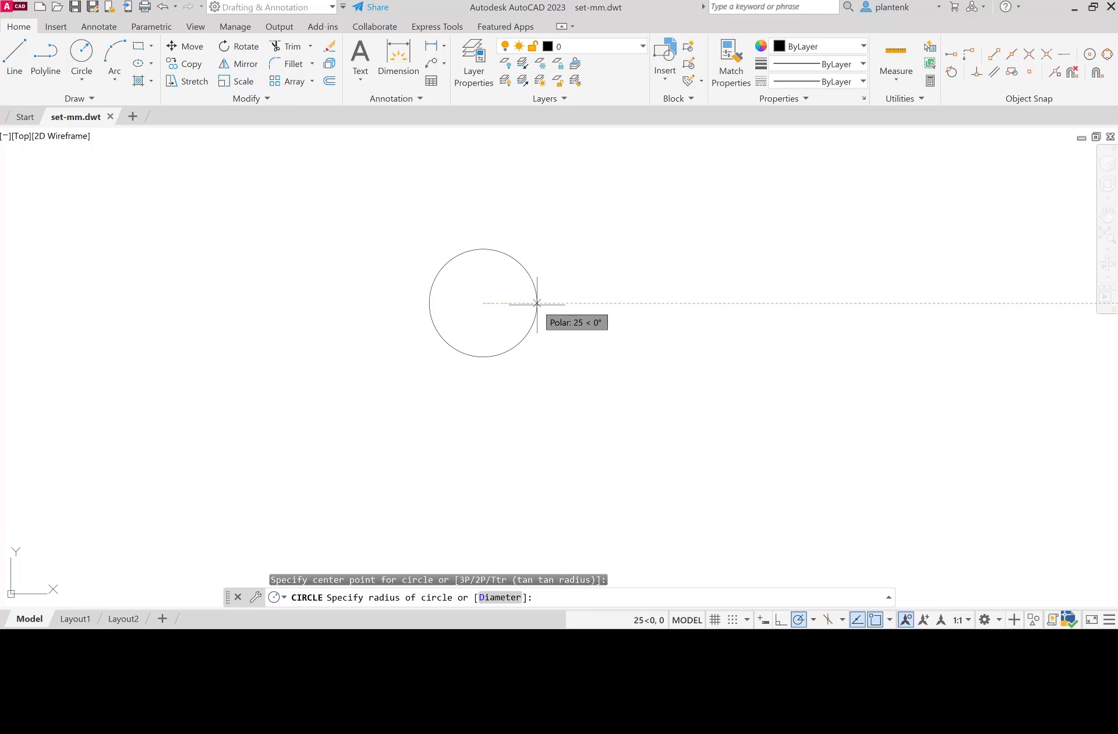
text(15)
key(Return)
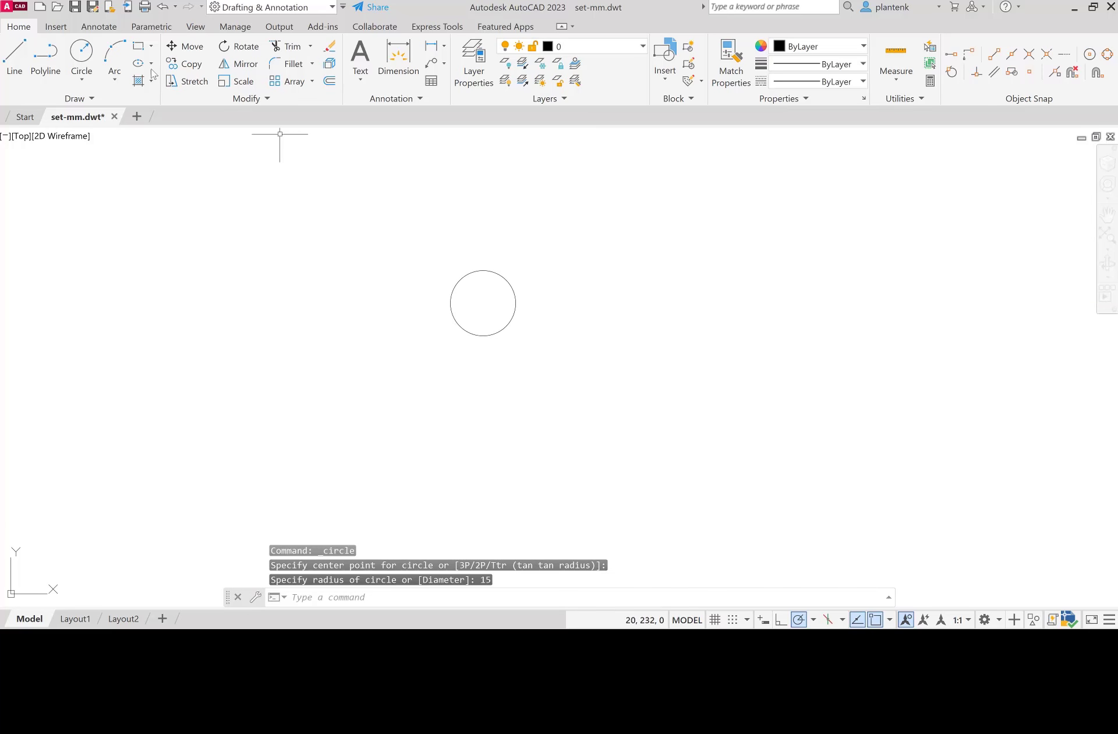
click(81, 52)
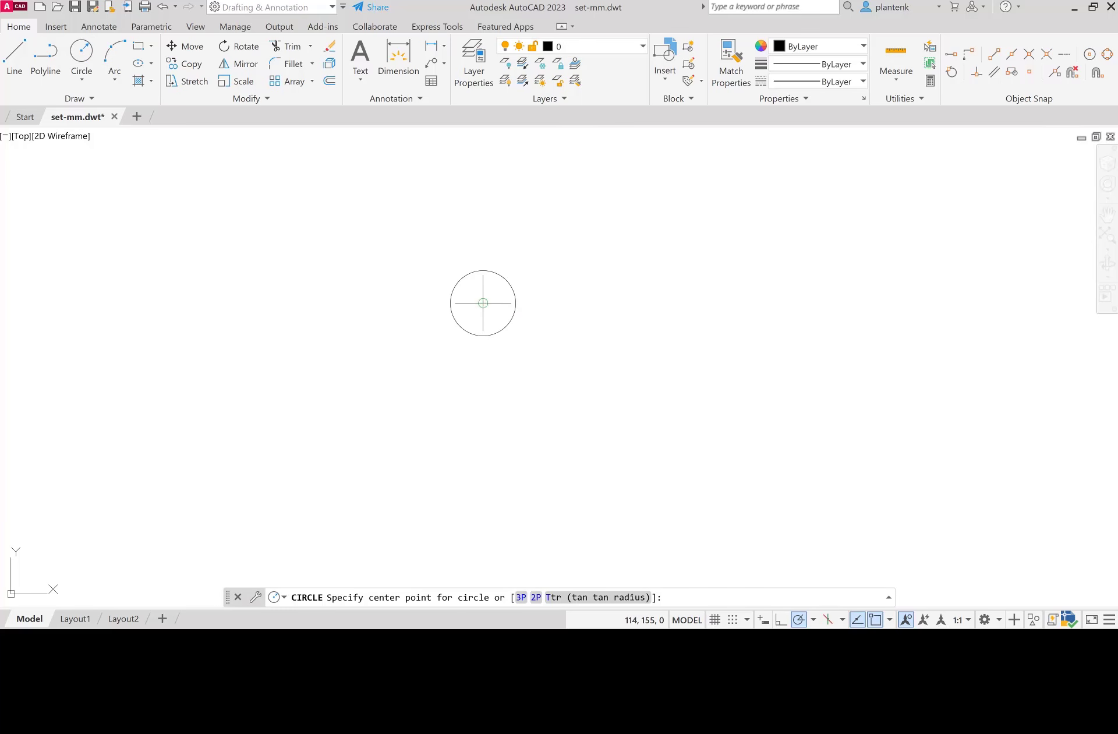
click(483, 303)
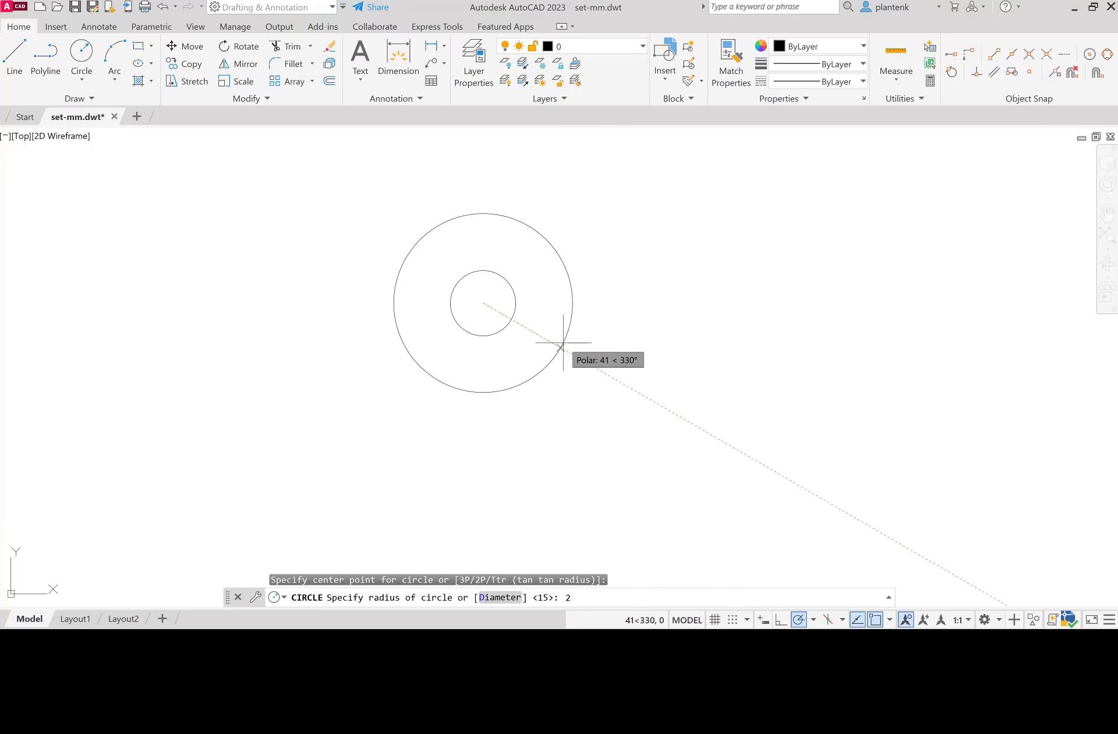
key(Return)
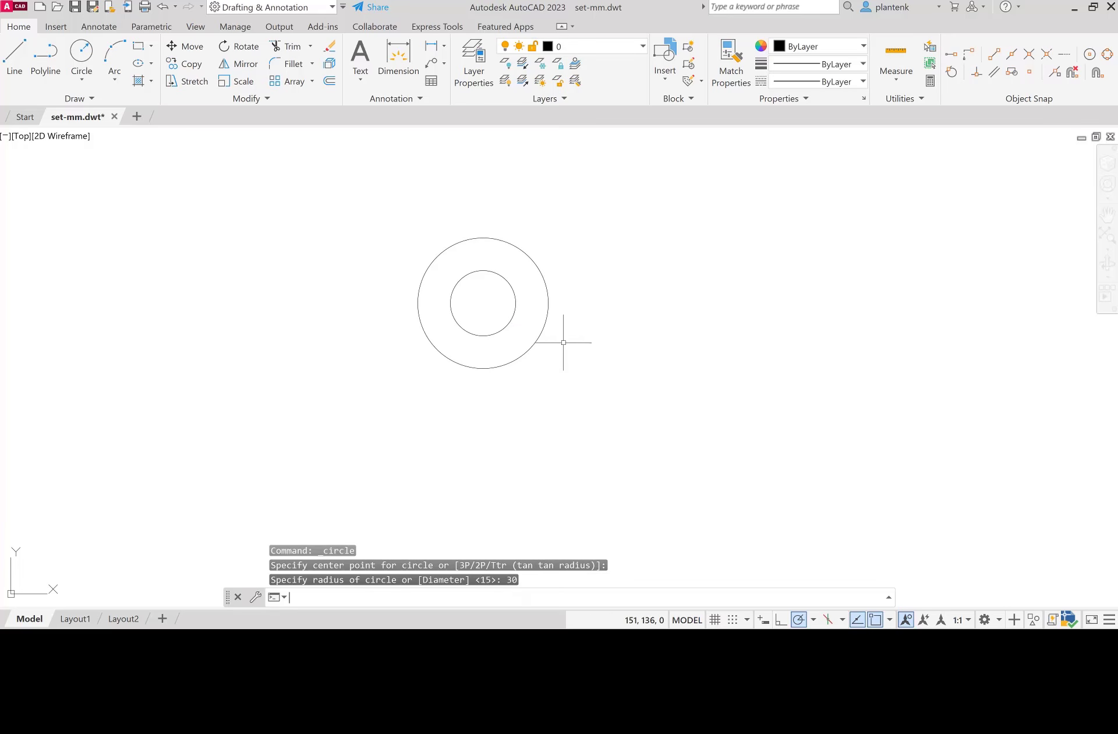
With Quadrant snap enabled, draw connected lines from the outer circle's left quadrant: 65 down, 90 right and 40 up
click(15, 58)
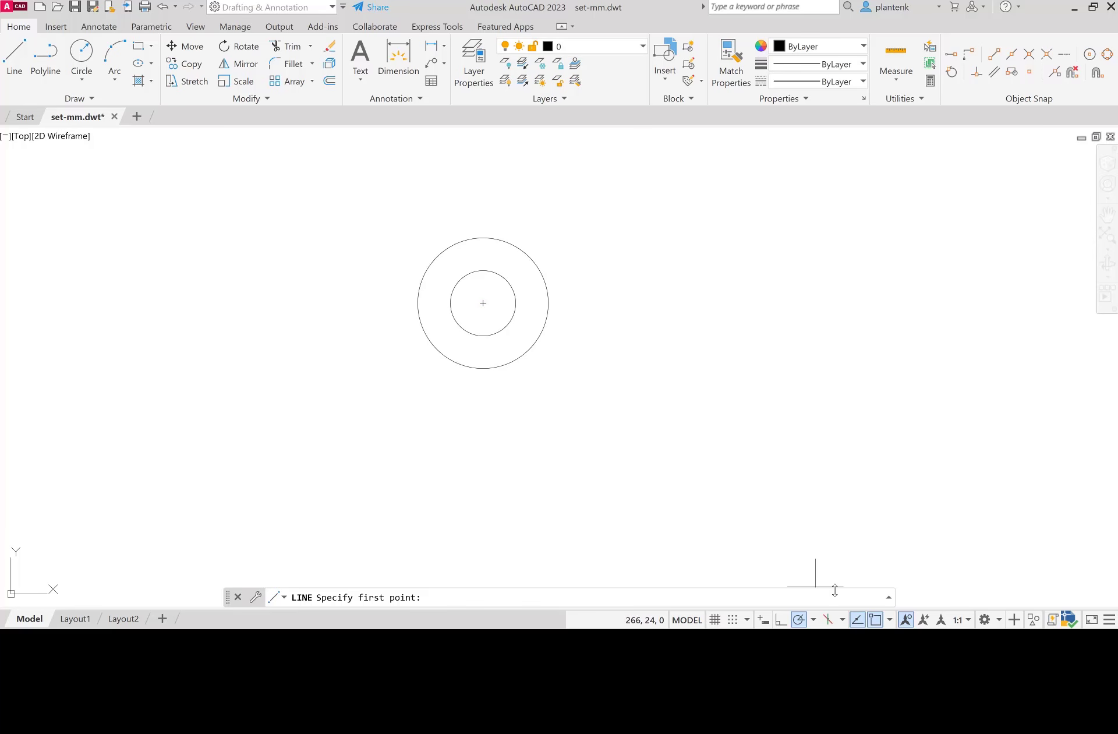
click(889, 619)
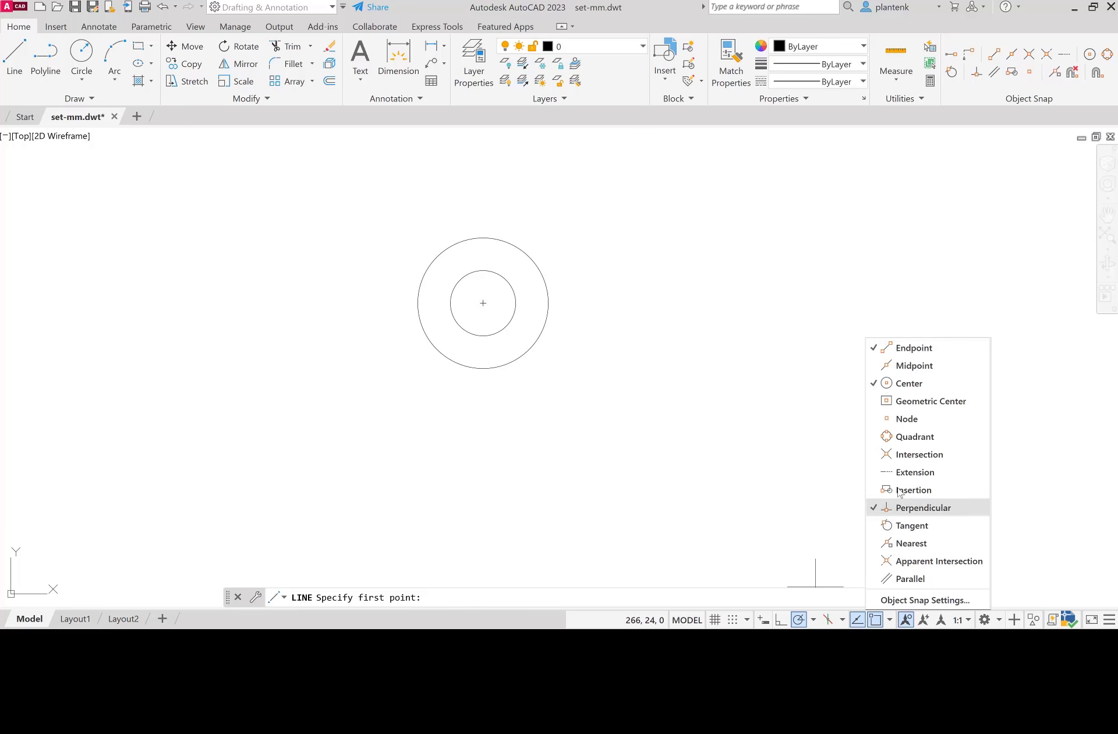
click(904, 438)
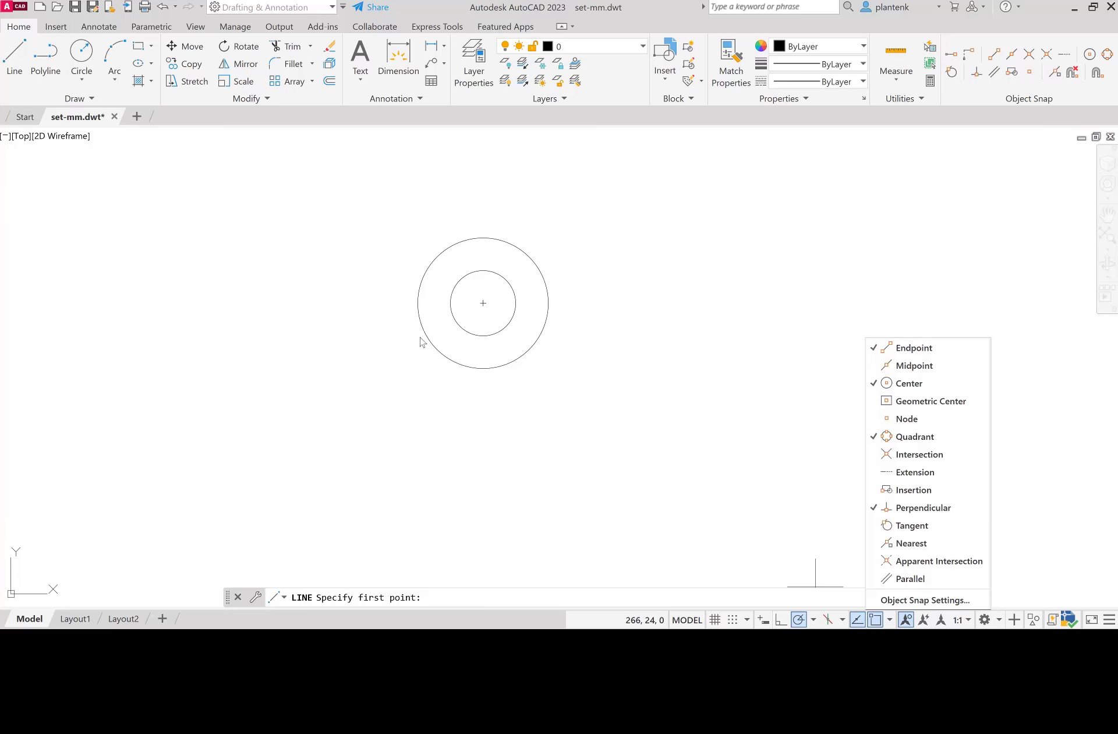
click(418, 302)
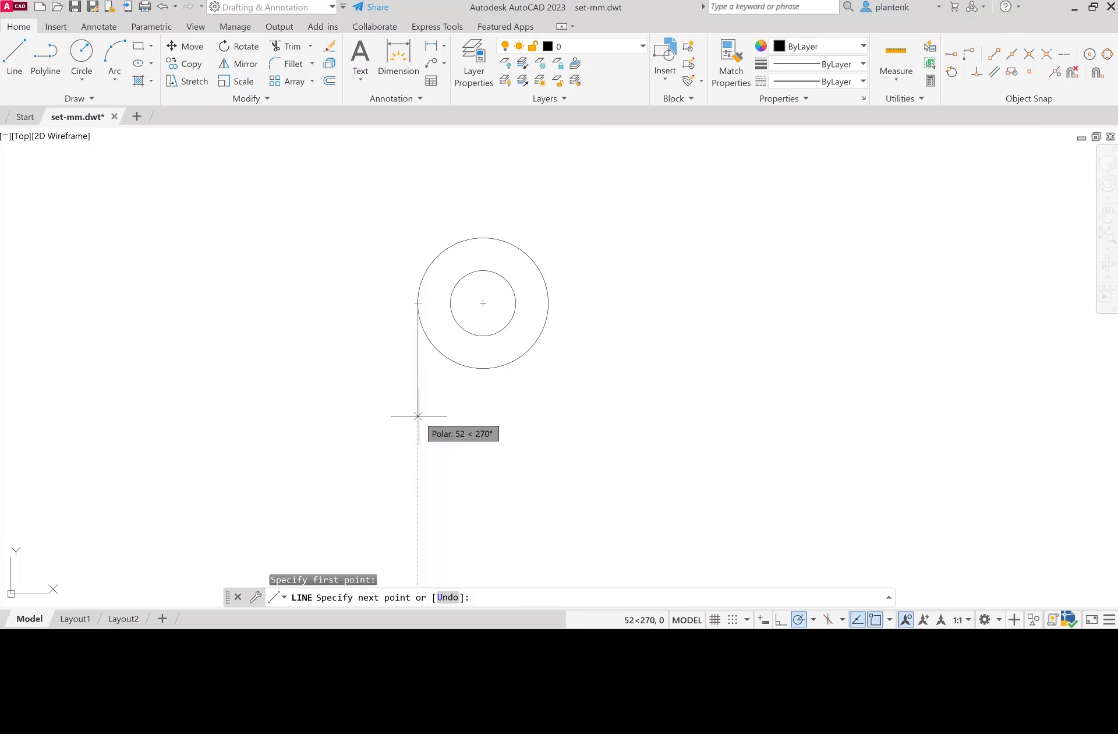
text(65)
key(Return)
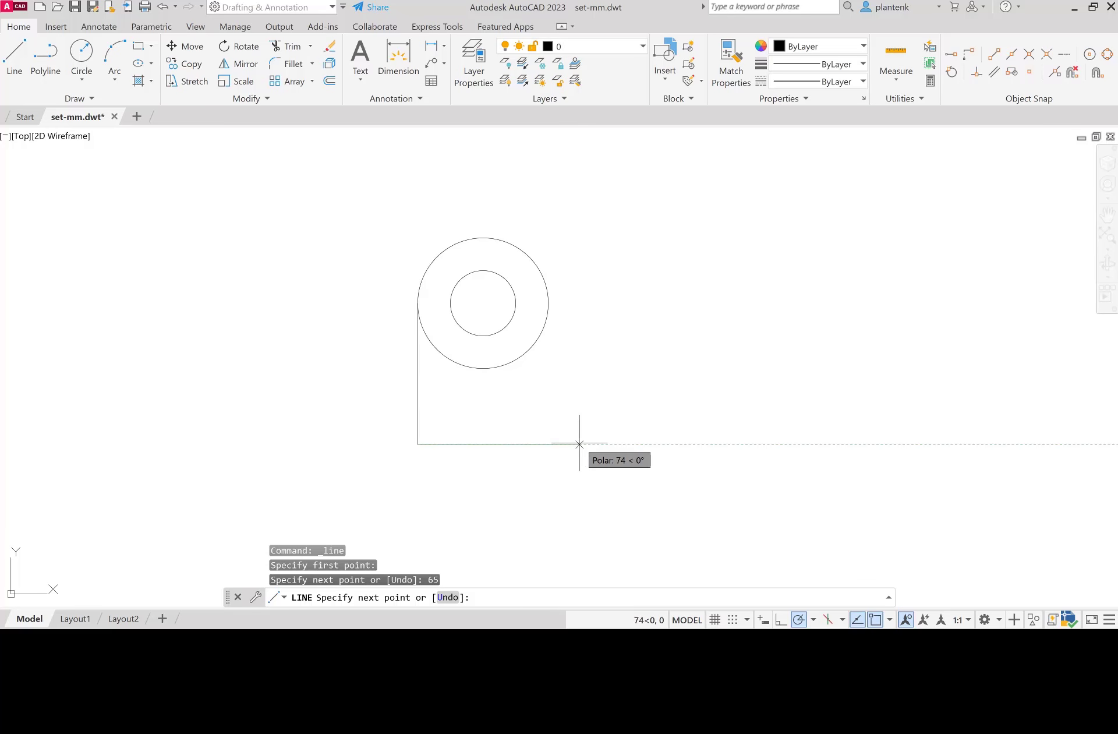
key(Return)
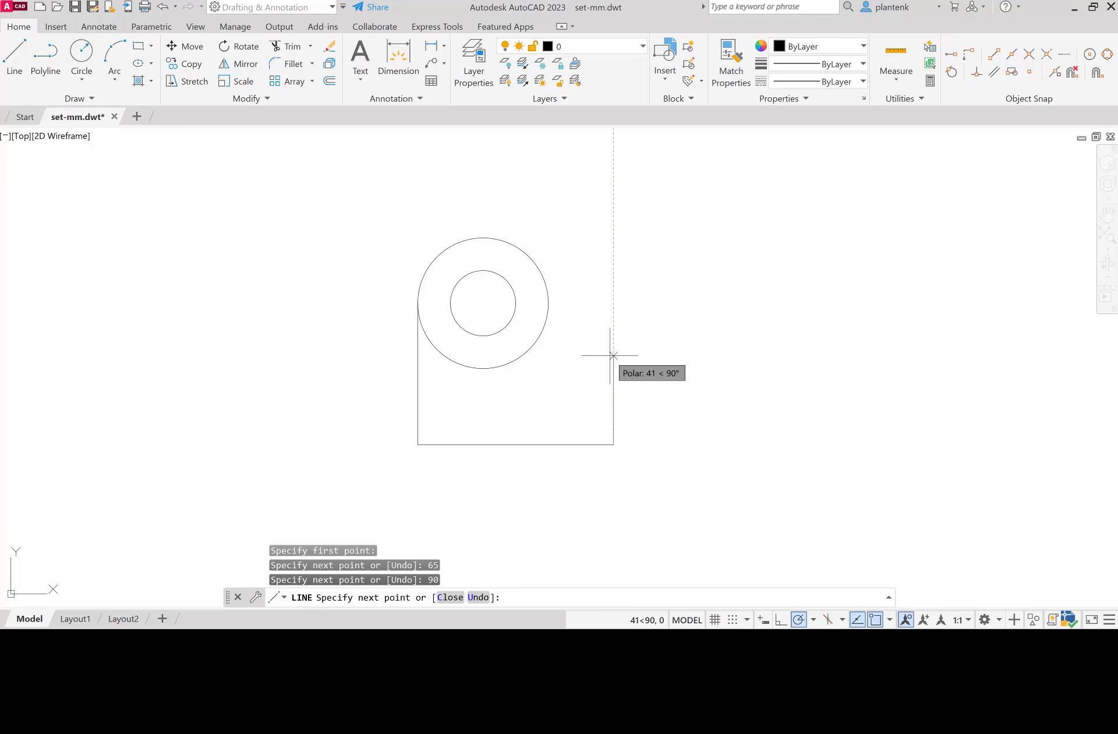
text(40)
key(Return)
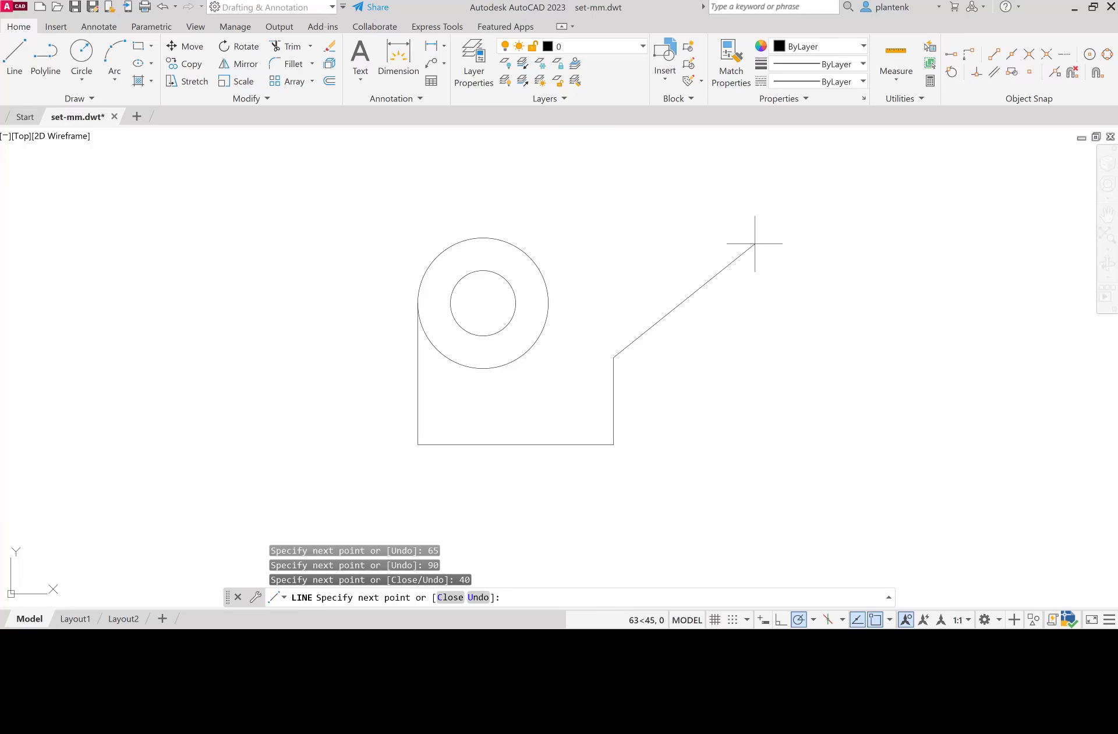
Finish the outline with a line from the 40-unit edge's upper end tangent to the outer circle's upper-right side
click(951, 72)
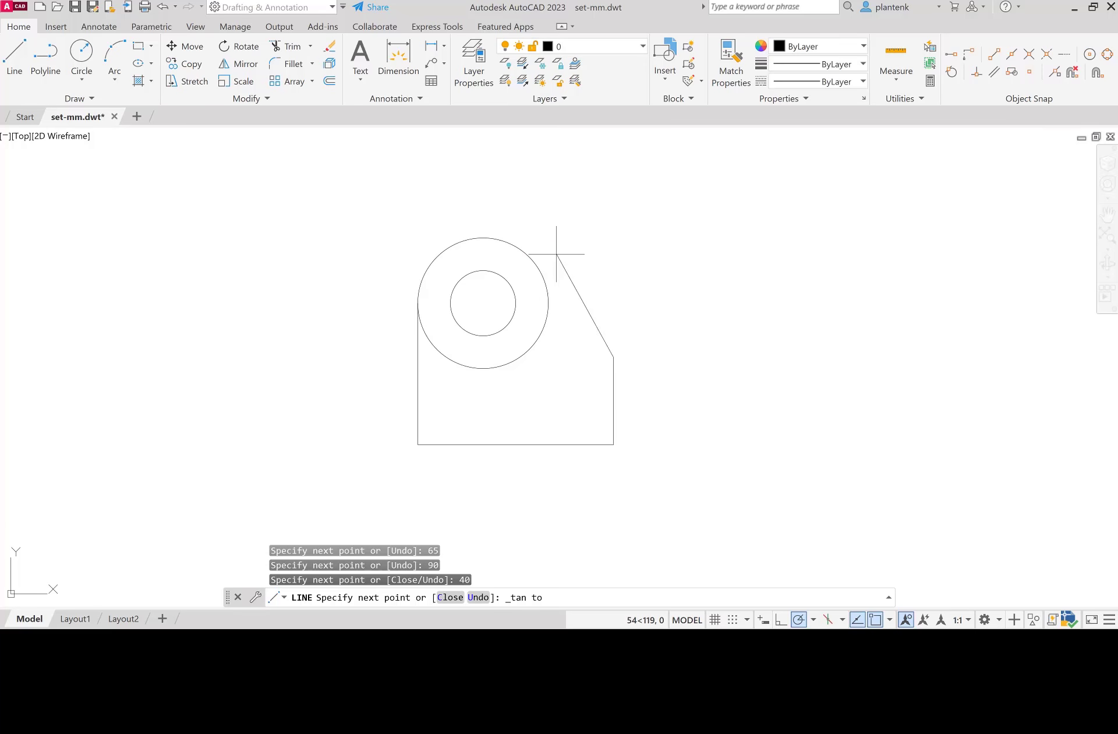
click(537, 265)
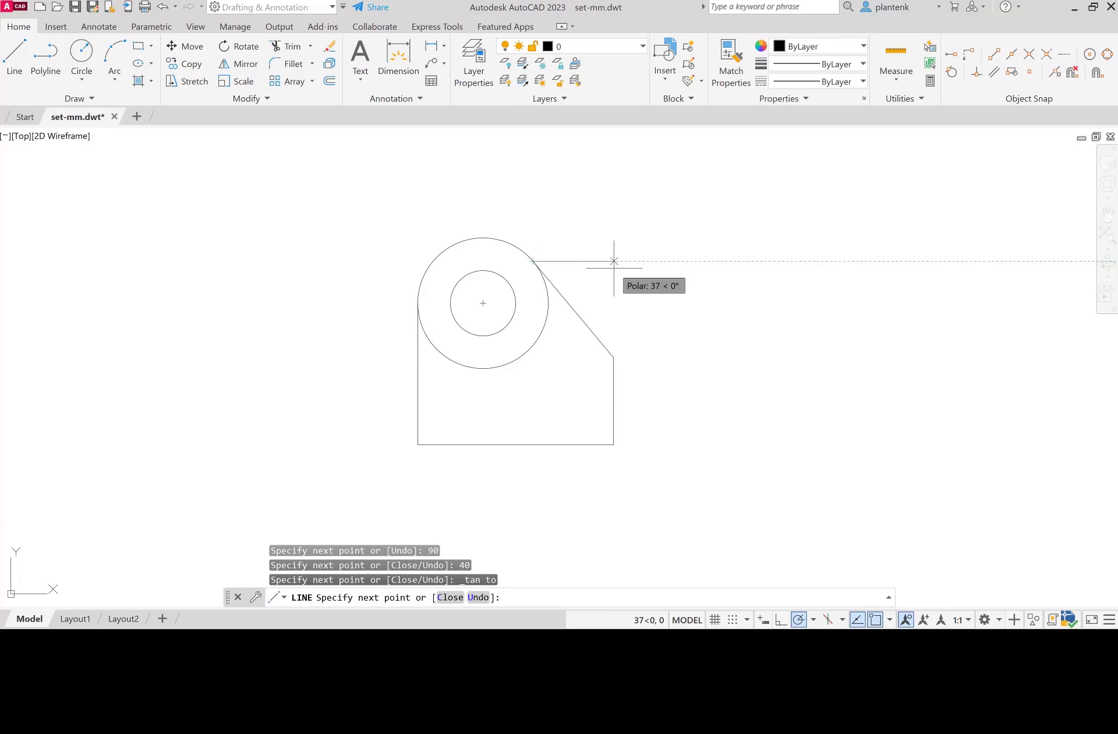
key(Return)
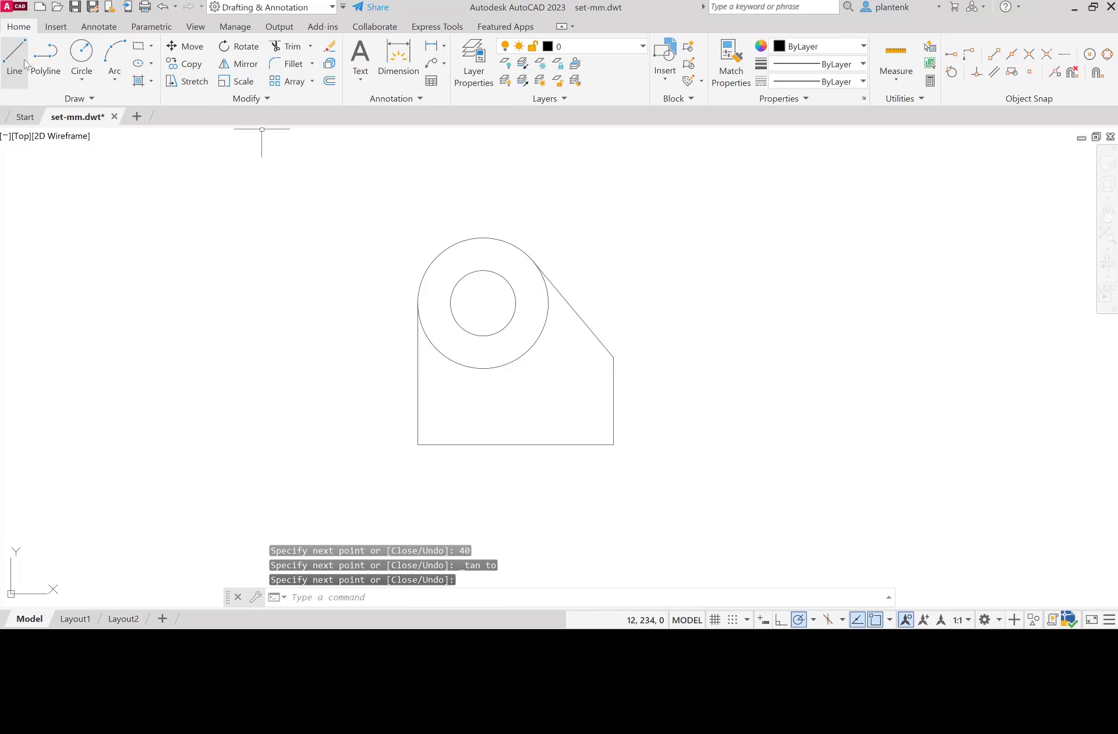
Draw a line 40 down from the outer circle's right quadrant and continue it horizontally to the outline's right vertical edge
key(Return)
click(548, 303)
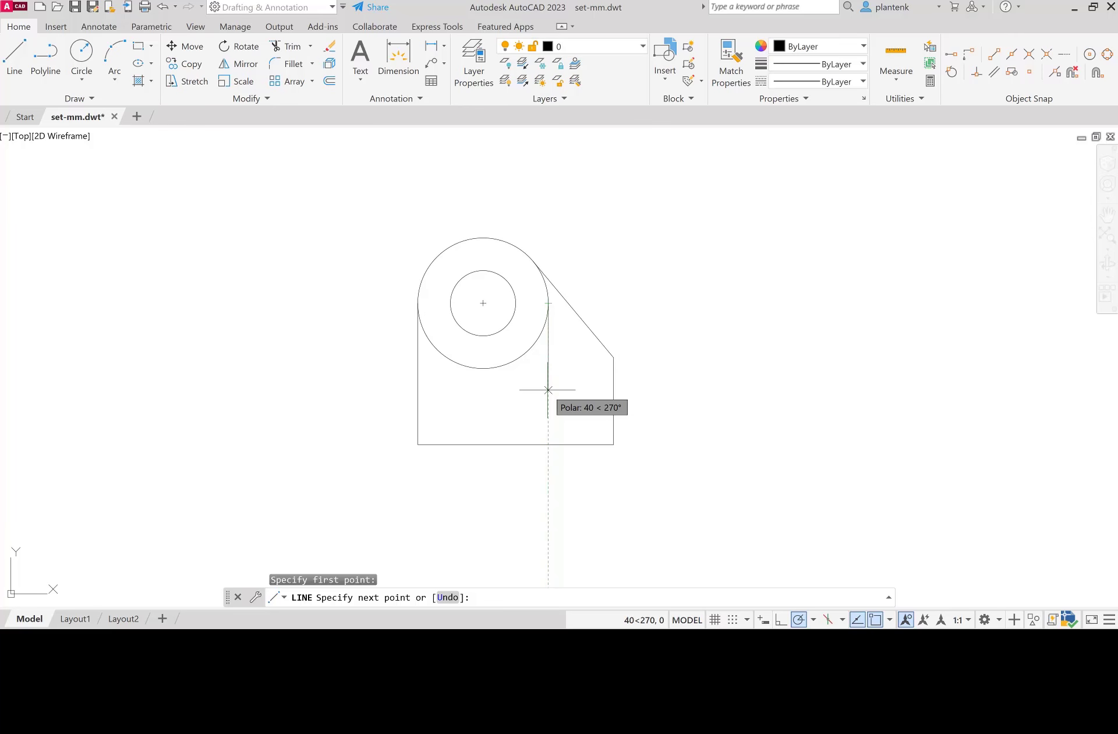
text(40)
key(Return)
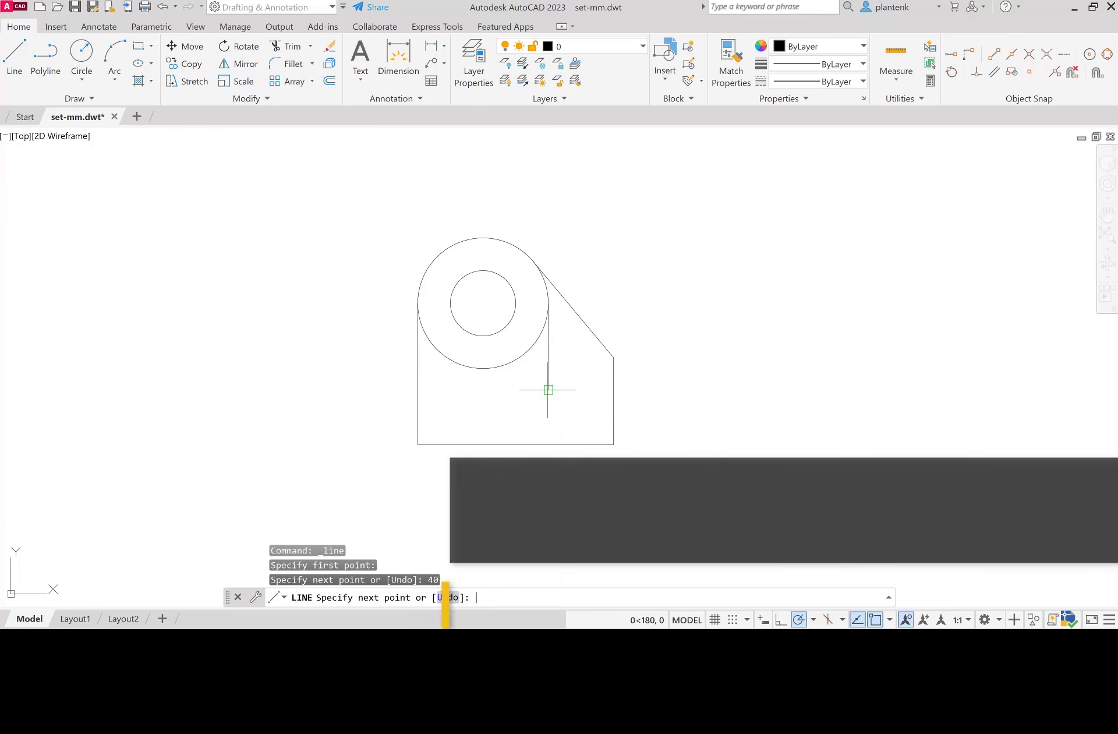
click(613, 390)
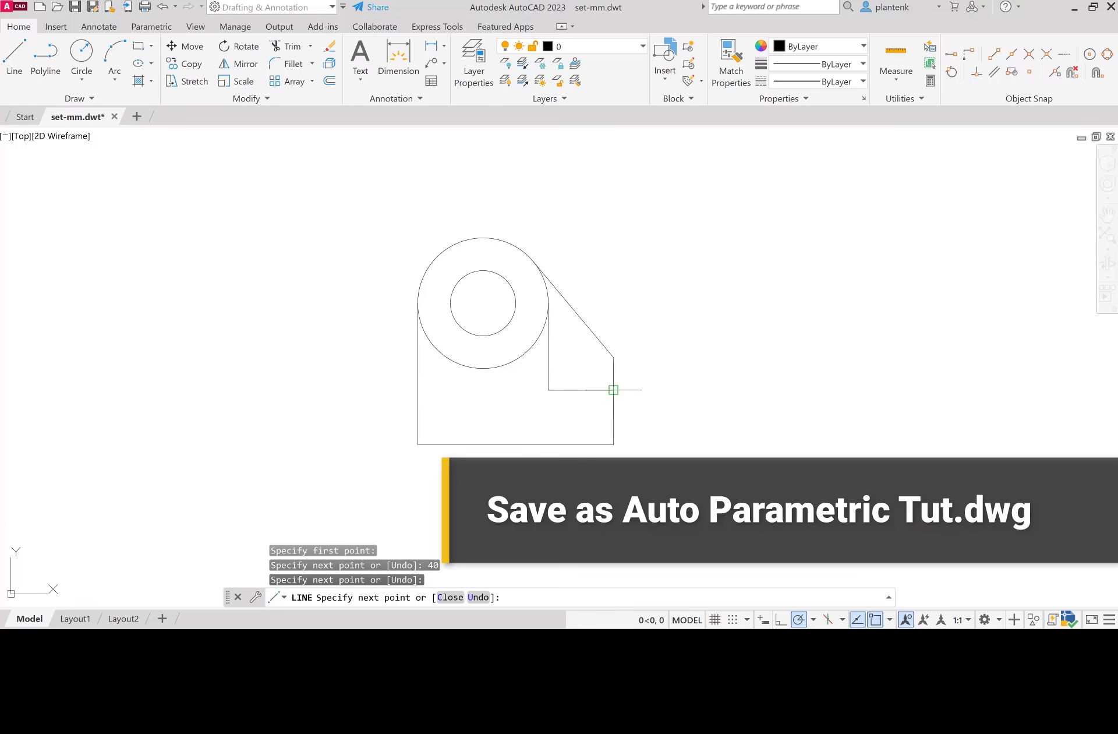
key(Return)
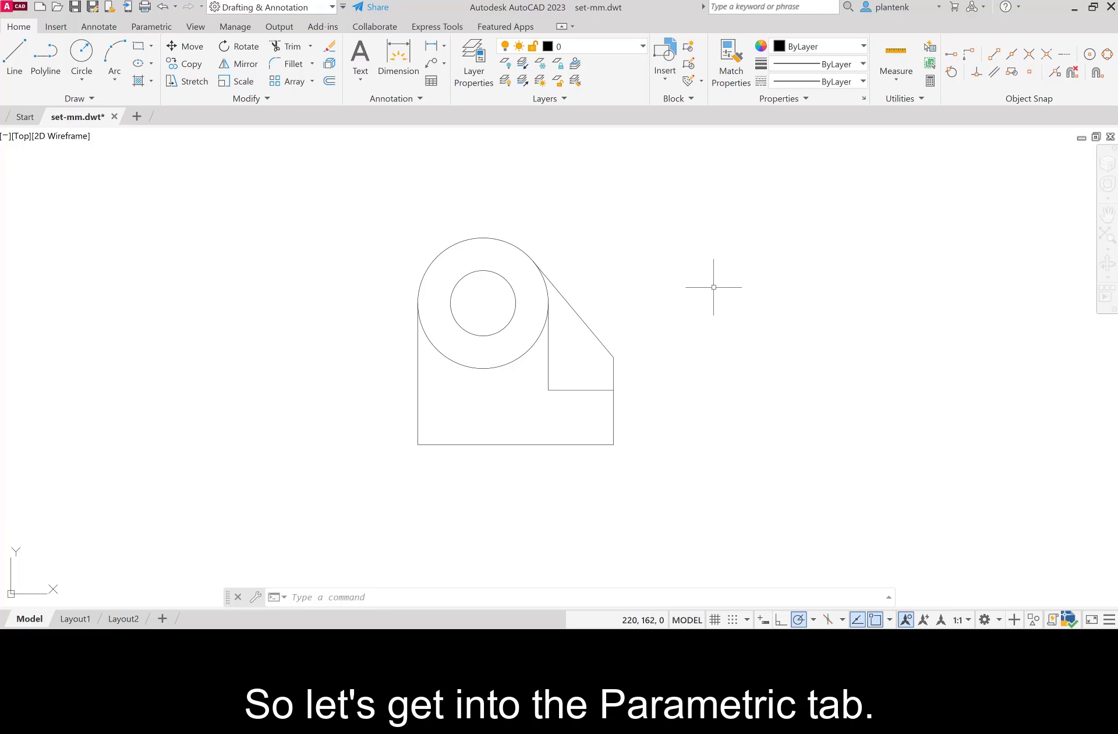
Auto-constrain all objects in the drawing and check which geometry the parallel and tangent constraints relate
click(151, 27)
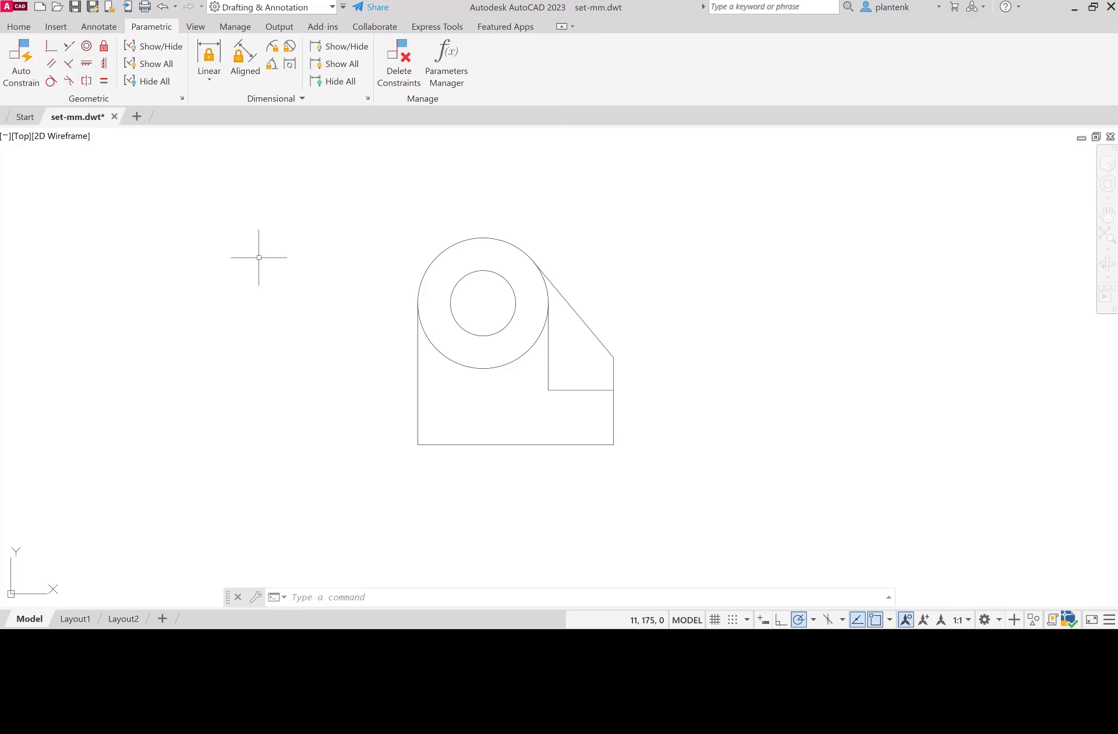
click(26, 61)
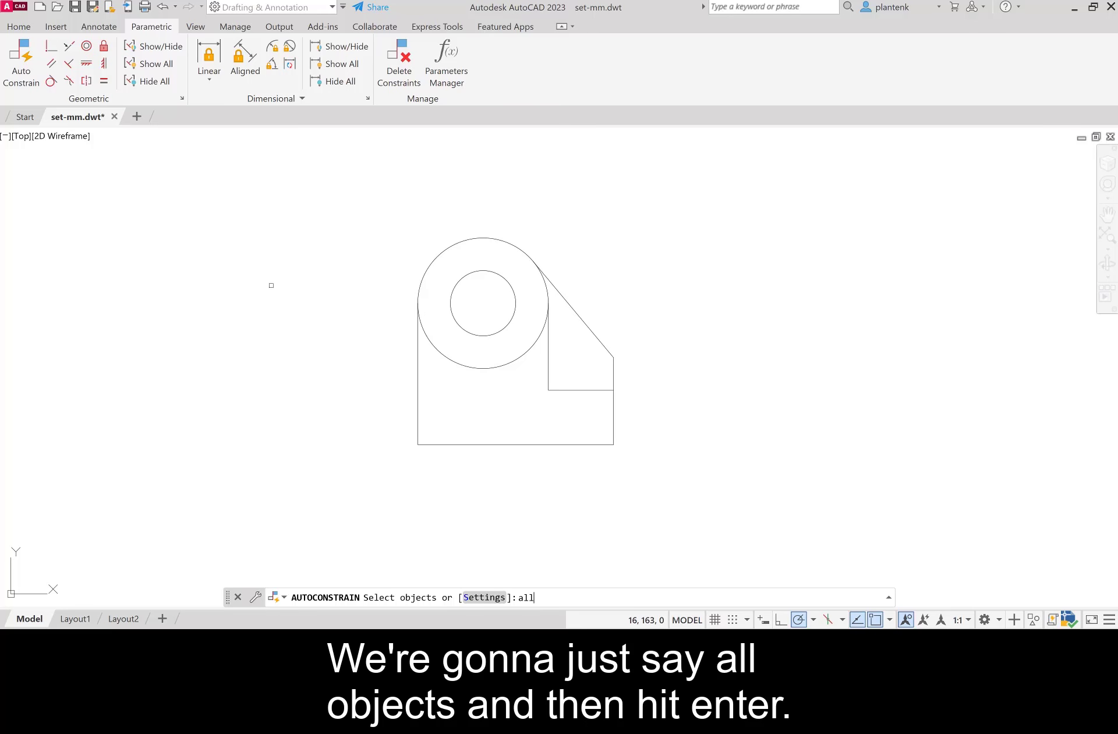
key(Return)
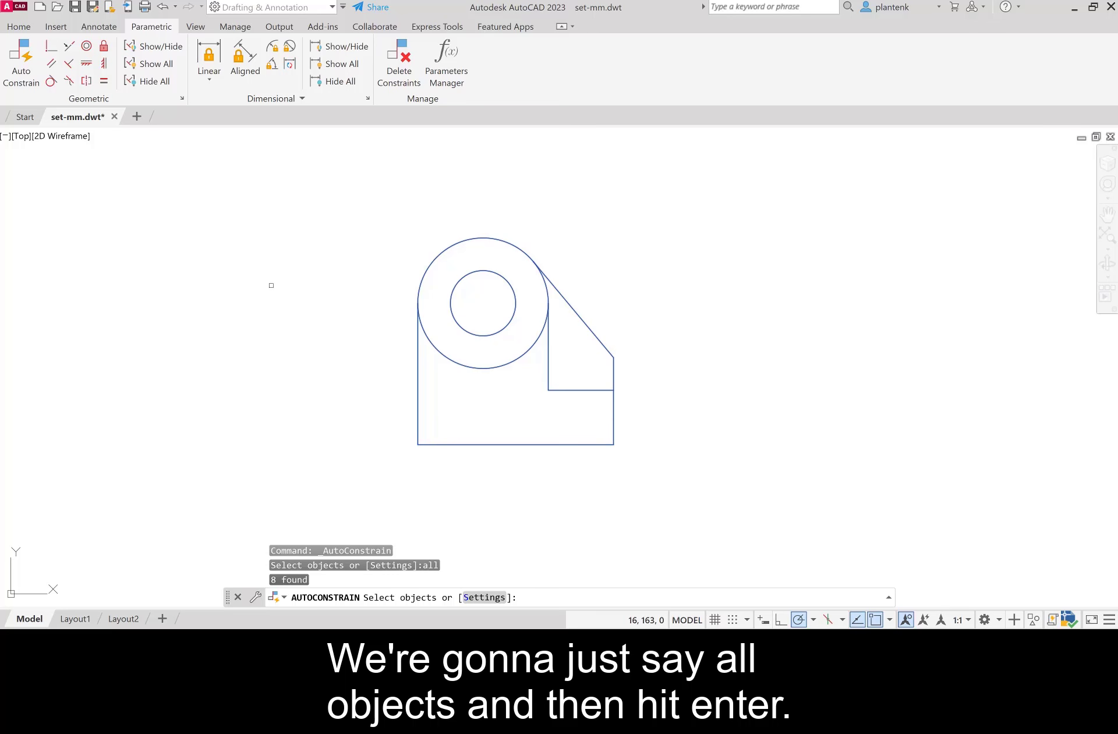
key(Return)
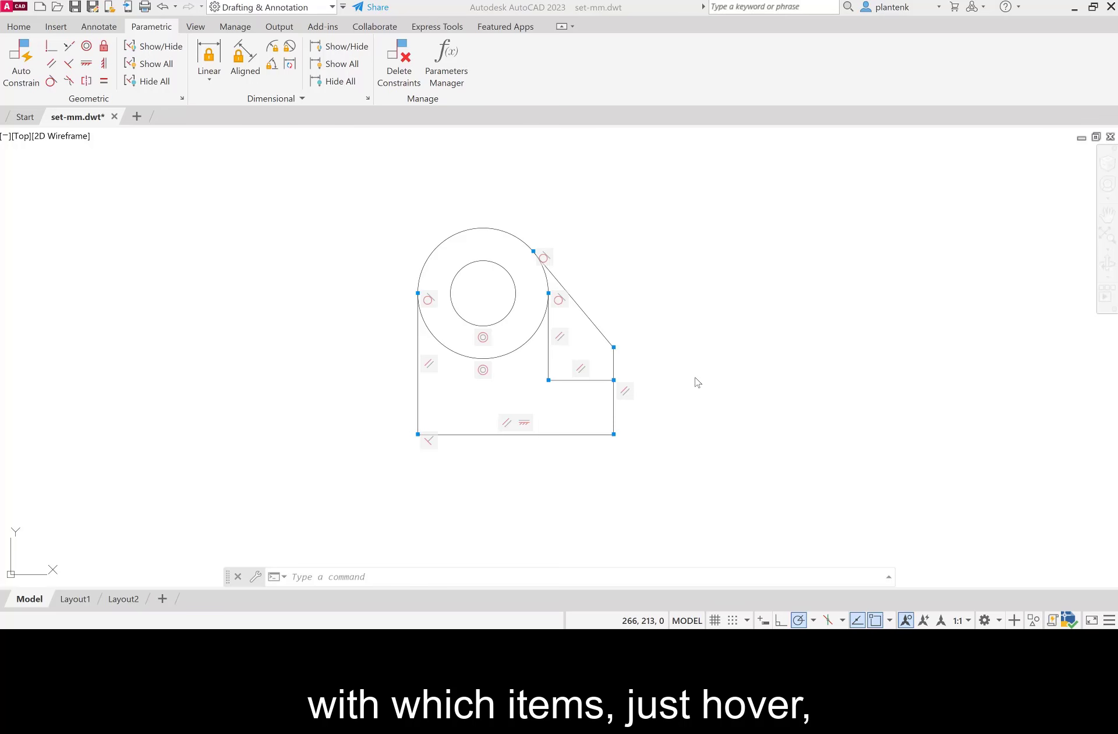
mouse_move(628, 399)
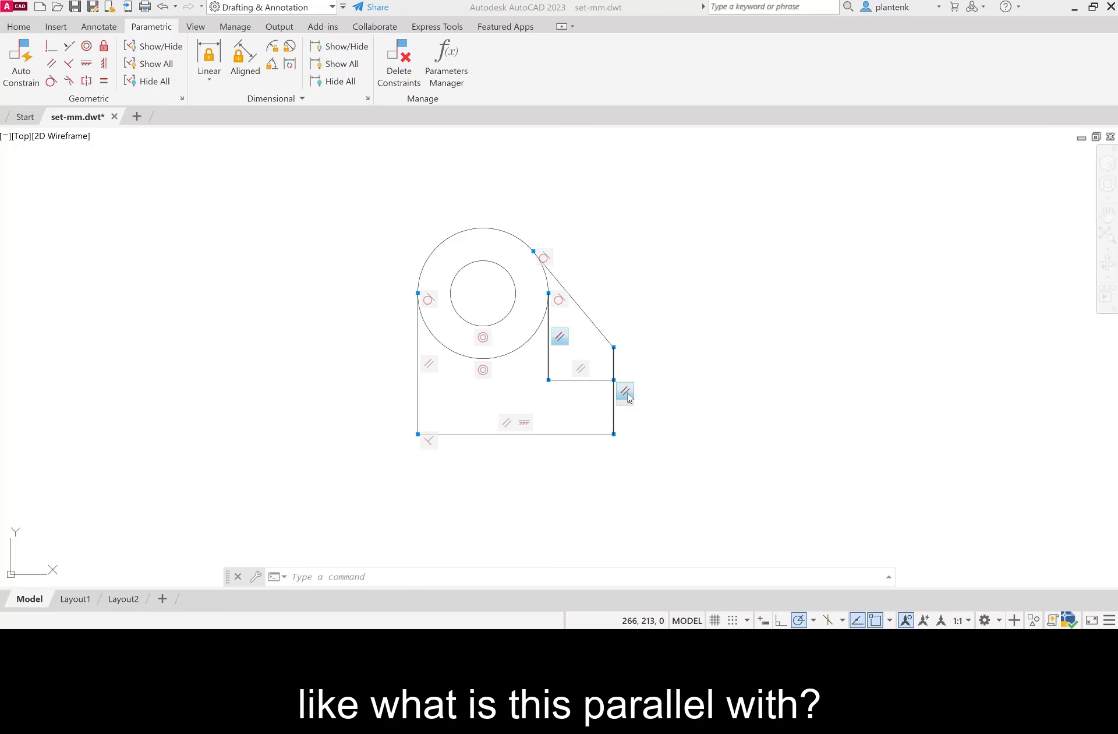
mouse_move(582, 371)
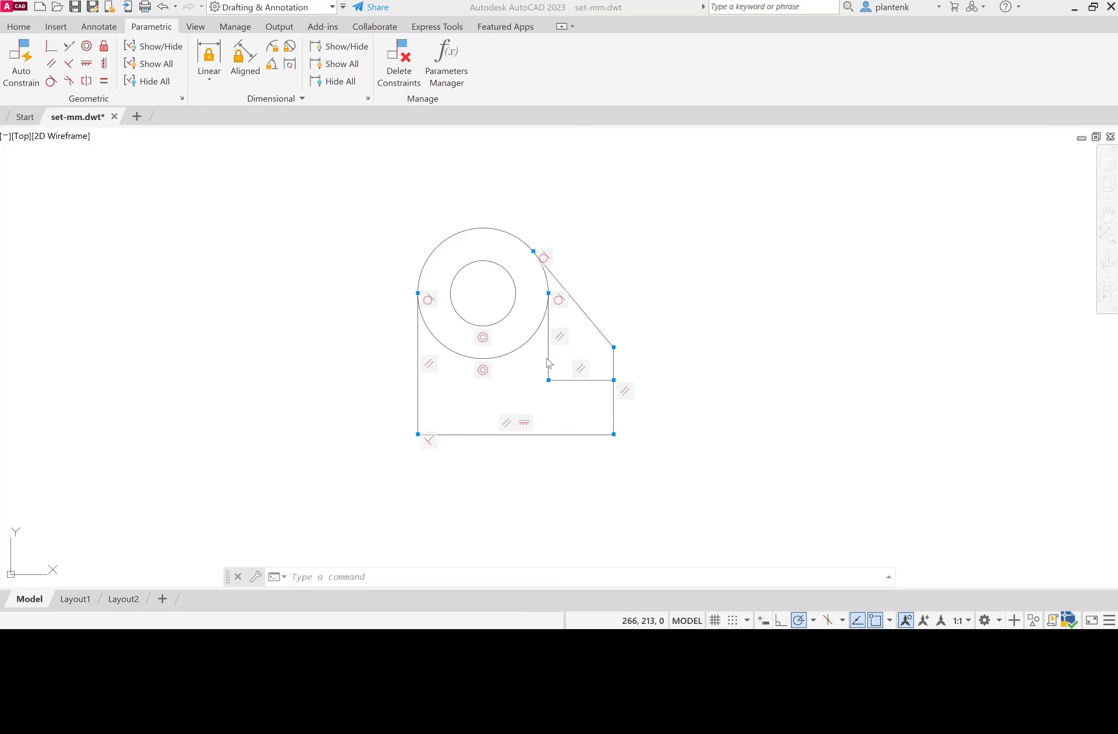
mouse_move(557, 307)
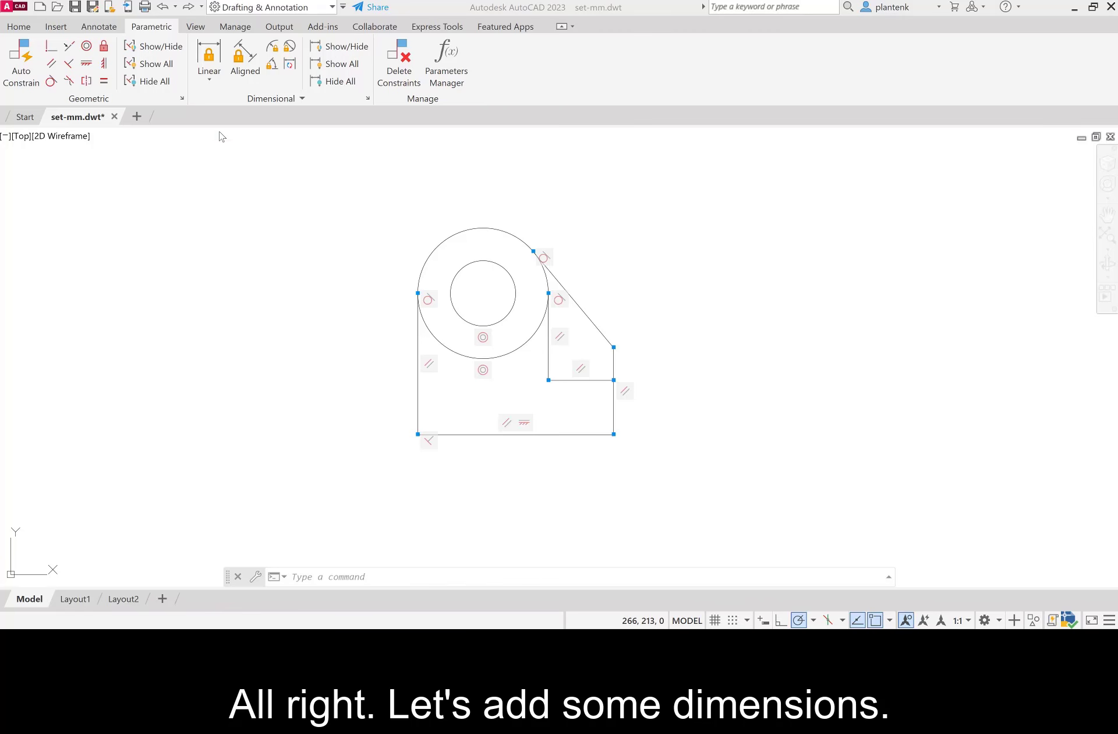
Add a linear dimensional constraint across the full width of the bottom edge, placed below the part, keeping its current value
click(209, 56)
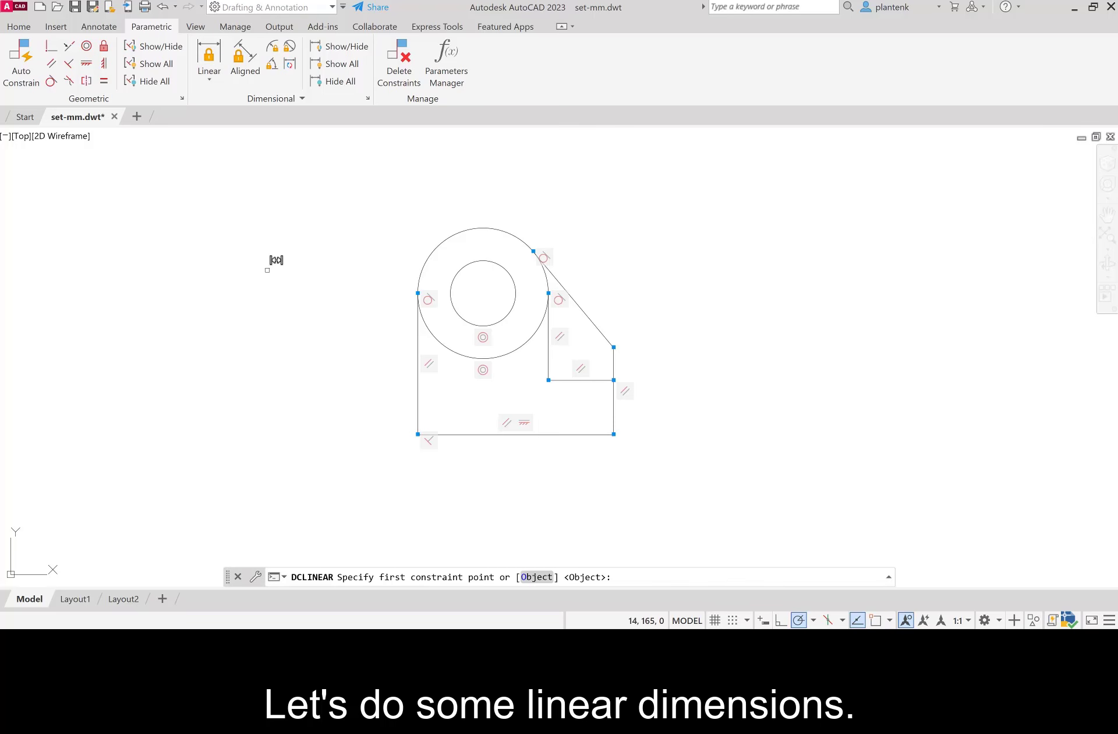
click(417, 422)
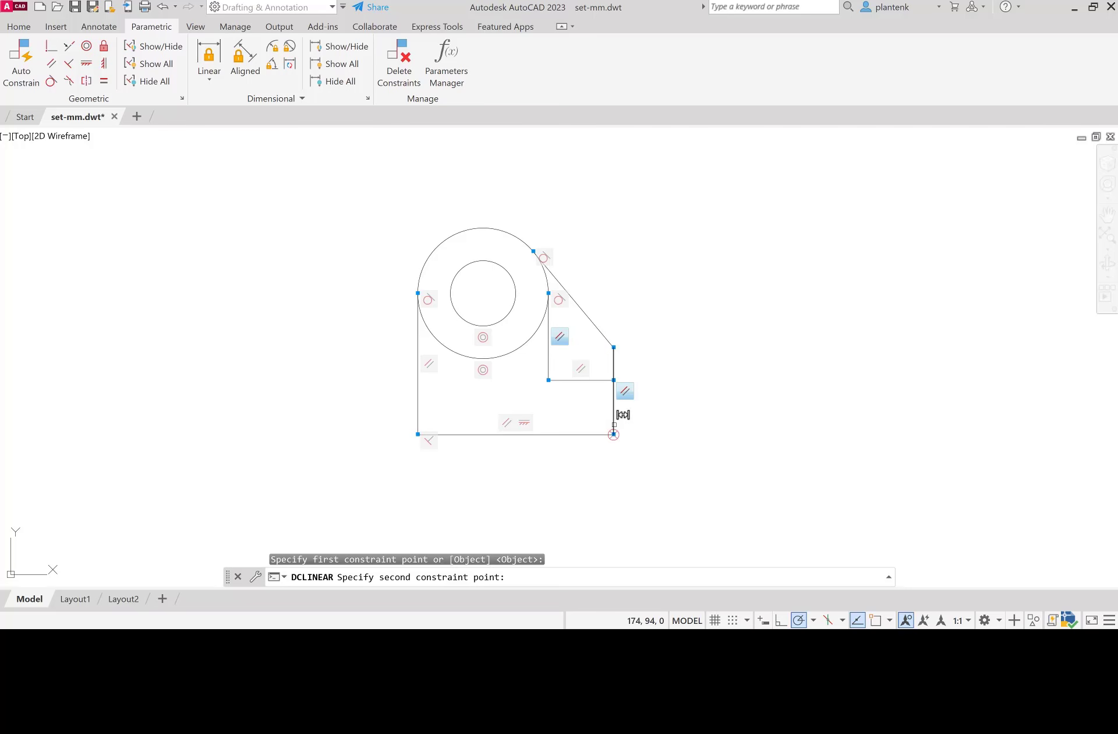
click(614, 434)
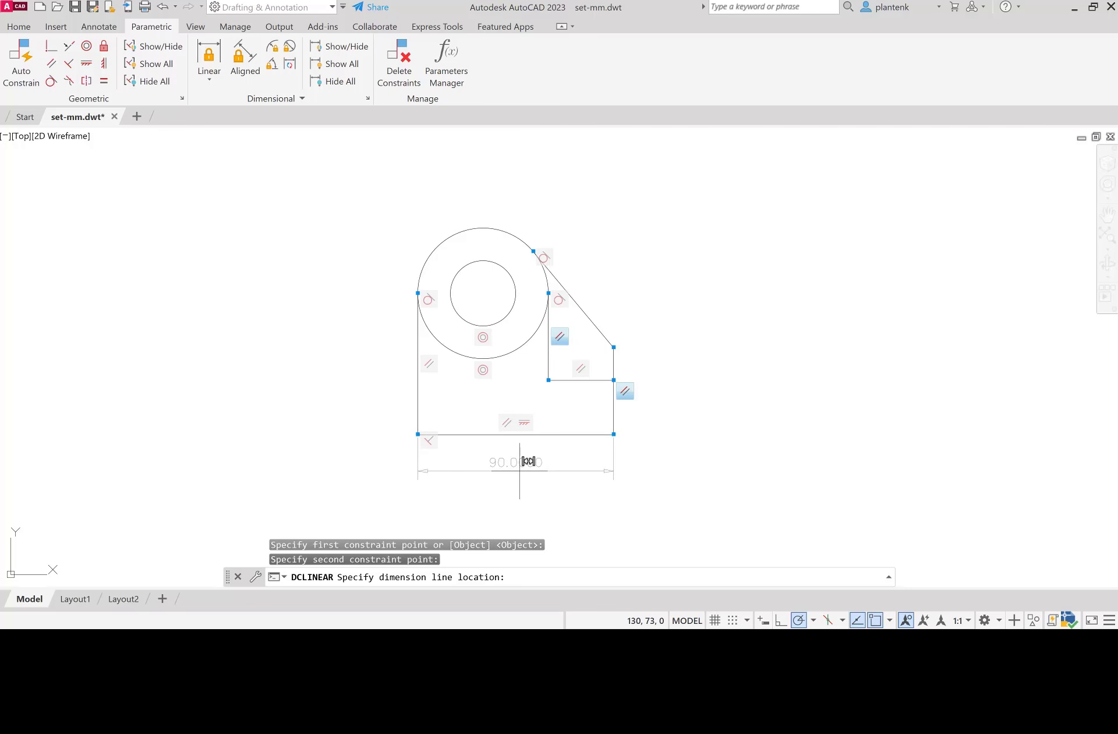
click(520, 470)
key(Return)
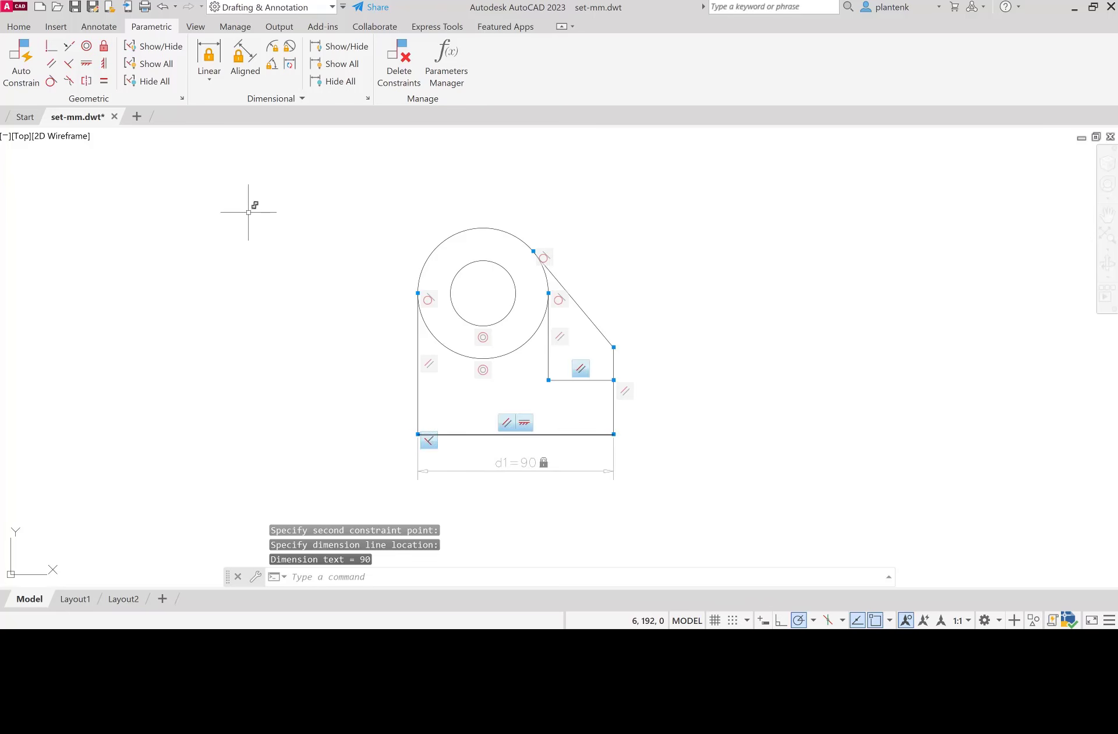
Add a vertical linear constraint from the lower-right corner to the inner horizontal line, placed right of the part, keeping its current value
click(209, 55)
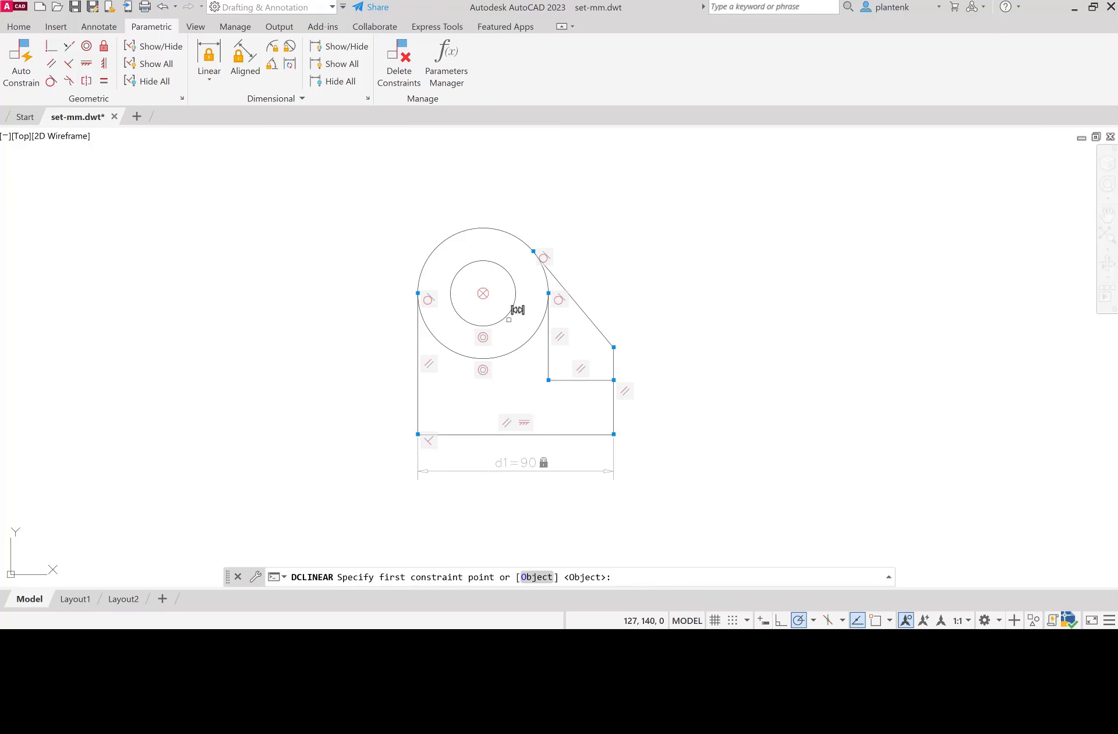
click(612, 434)
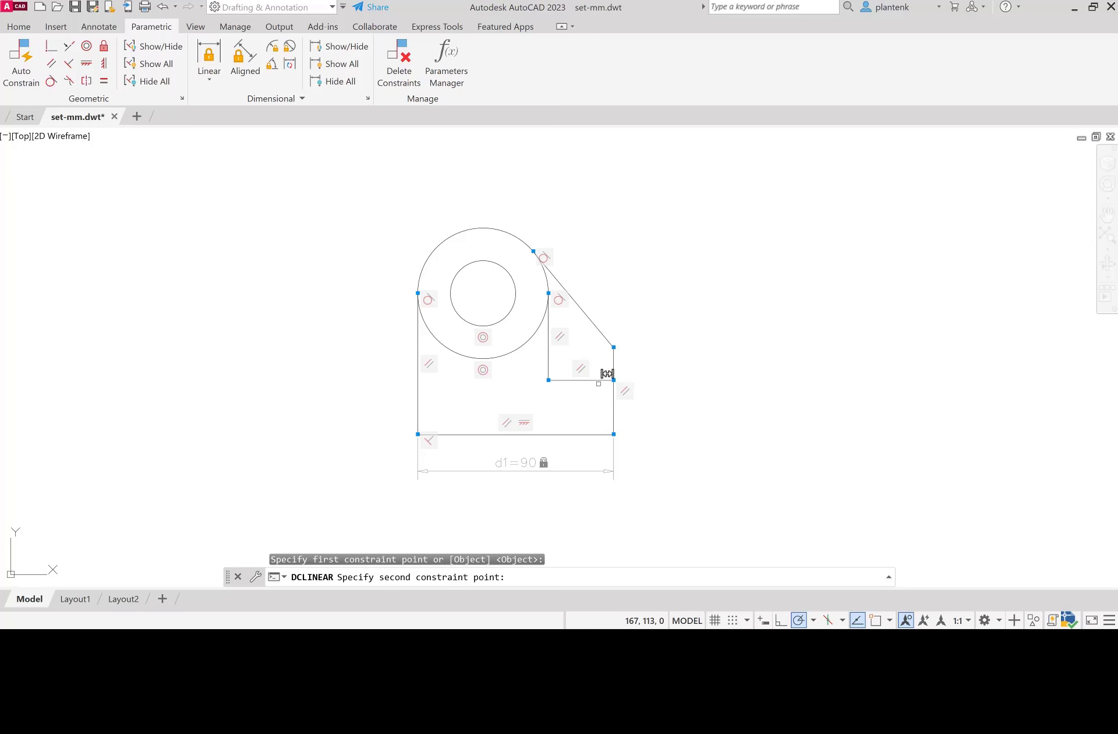
click(607, 374)
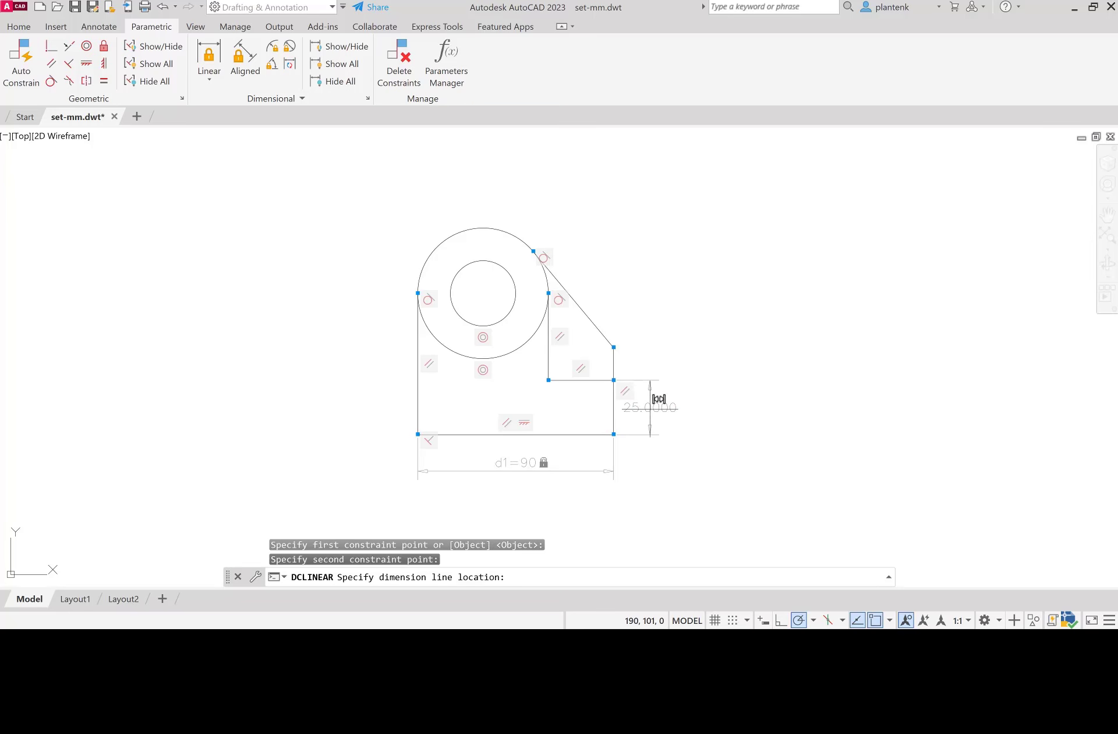
click(652, 401)
key(Return)
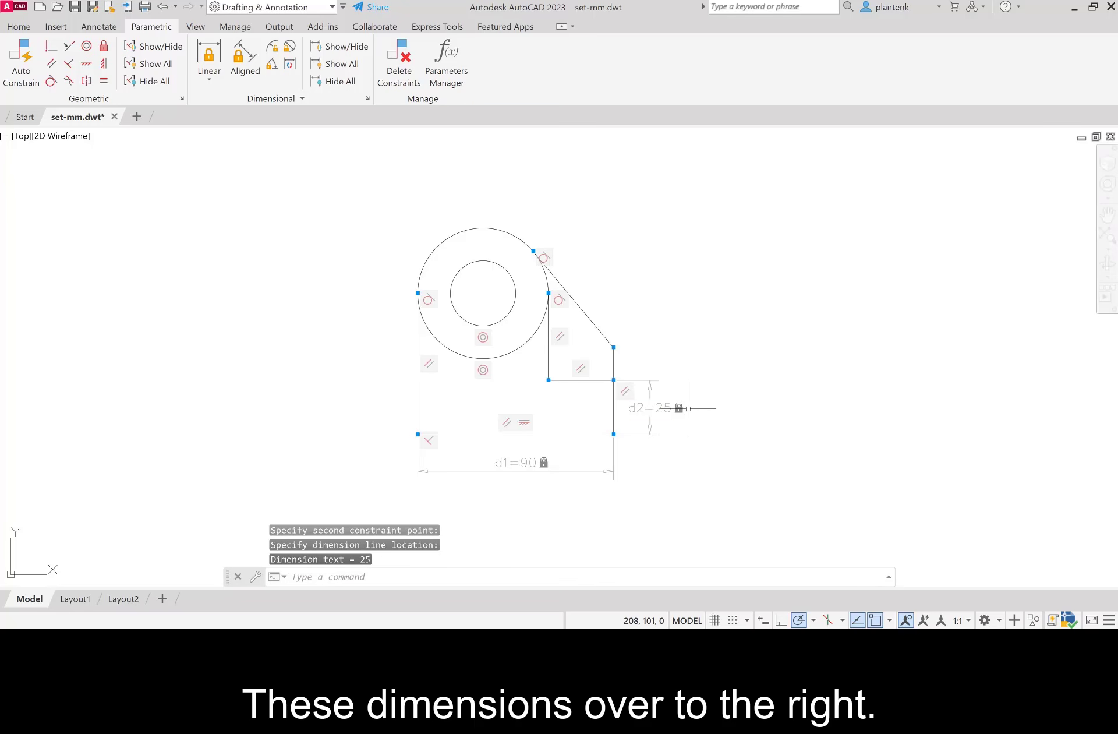
Add a vertical linear constraint from the lower-right corner to the upper end of the right edge, placed outside the previous one, keeping its current value
click(209, 55)
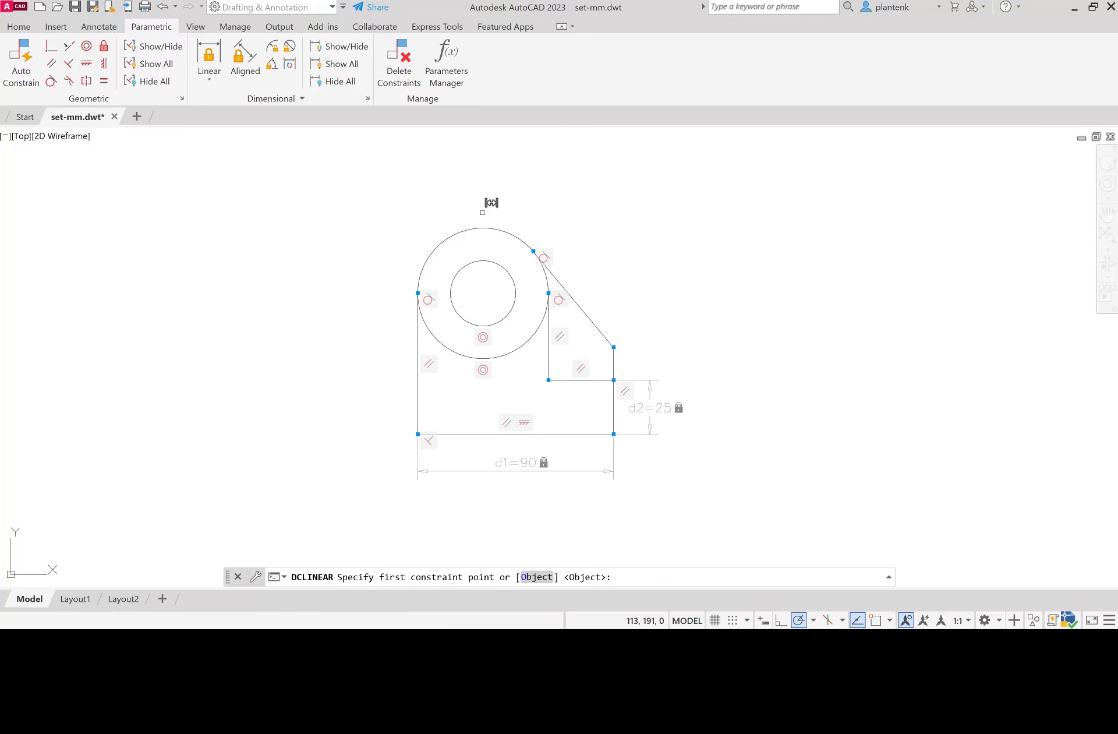
click(612, 433)
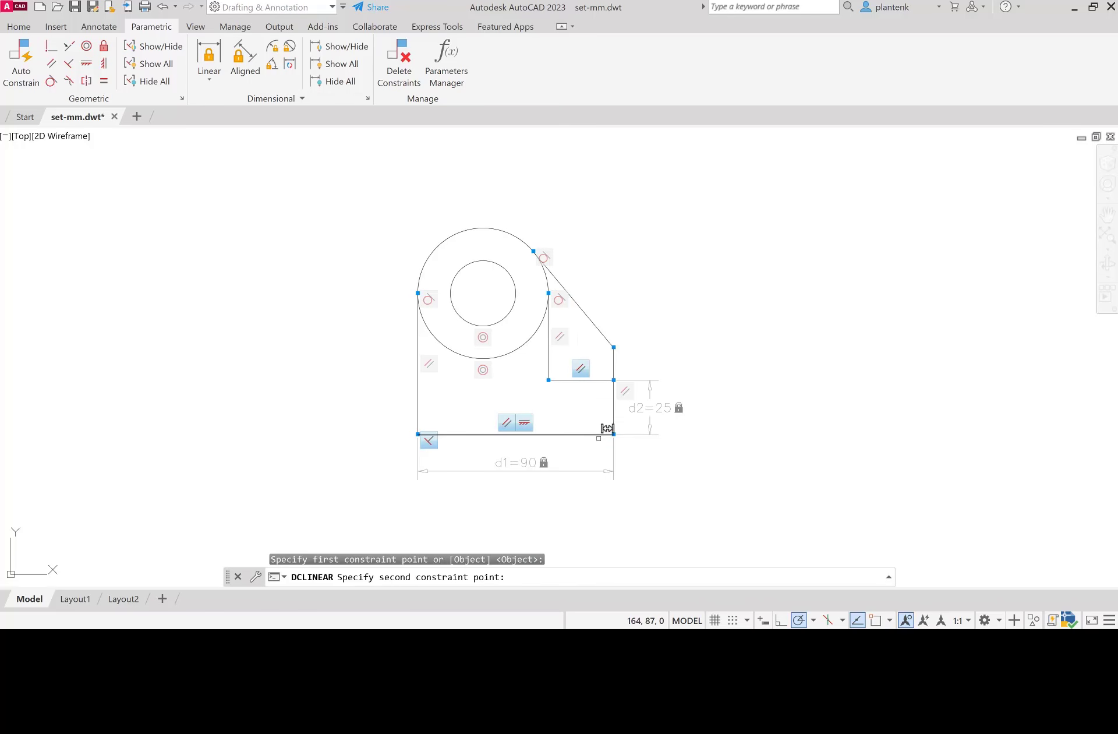
click(614, 347)
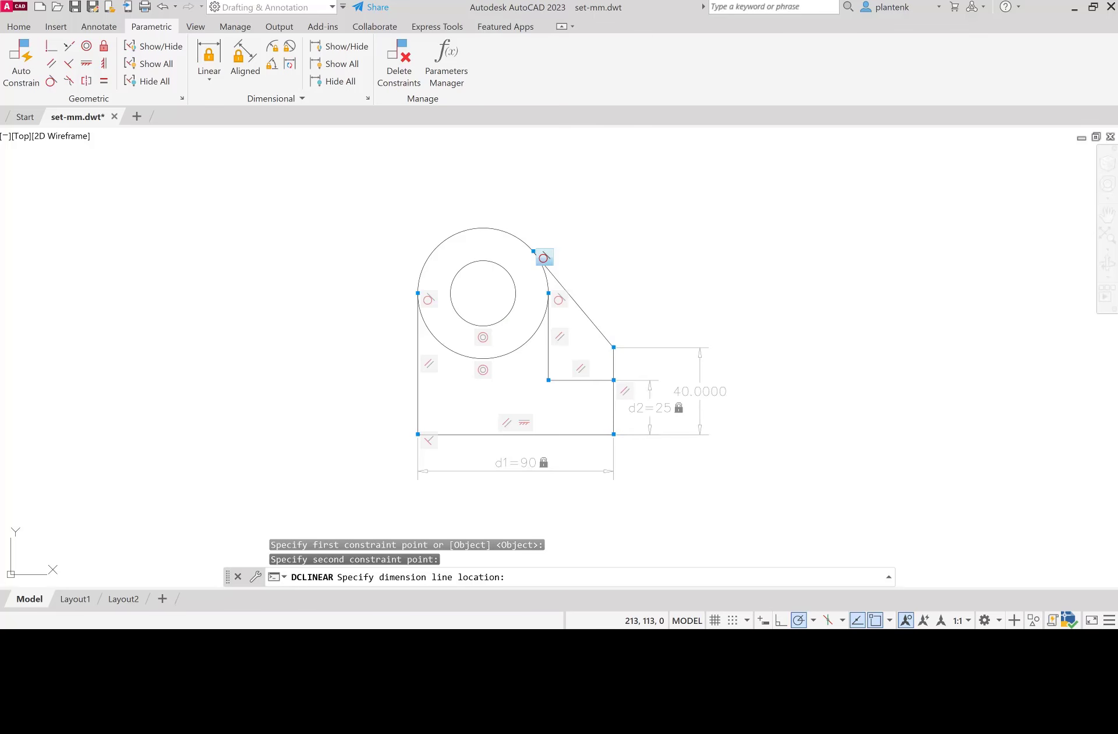
click(700, 392)
key(Return)
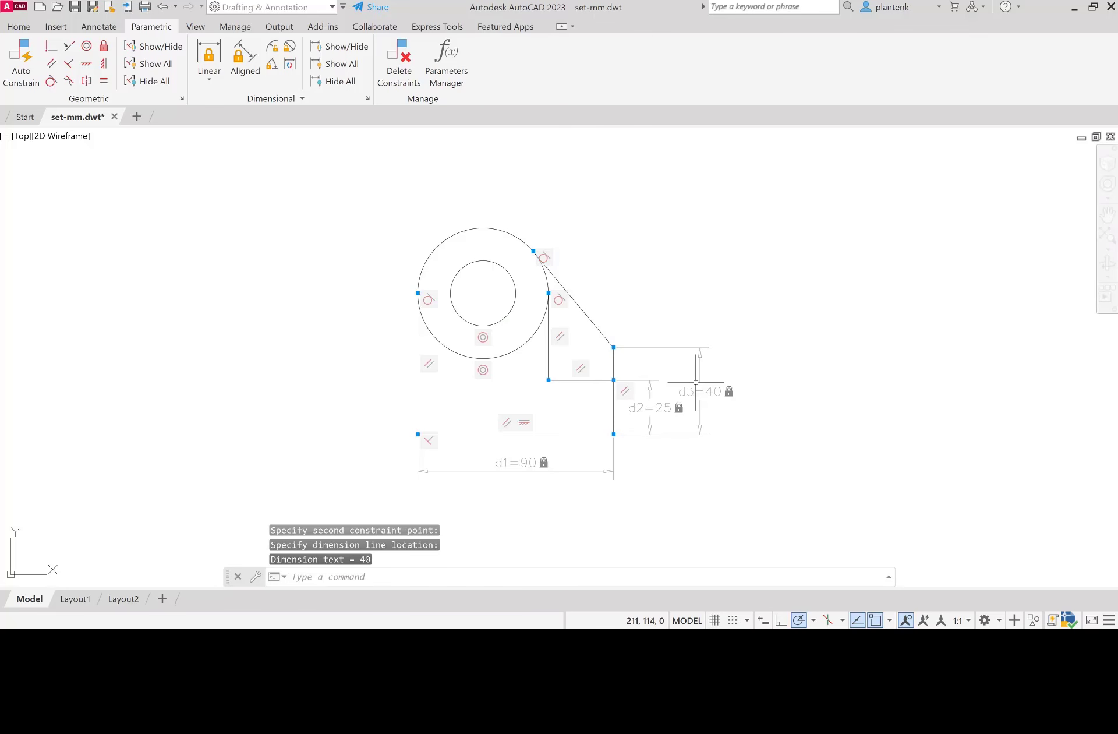
Add a vertical linear constraint from the lower-right corner to the circles' center, placed outermost on the right, keeping its current value
click(198, 54)
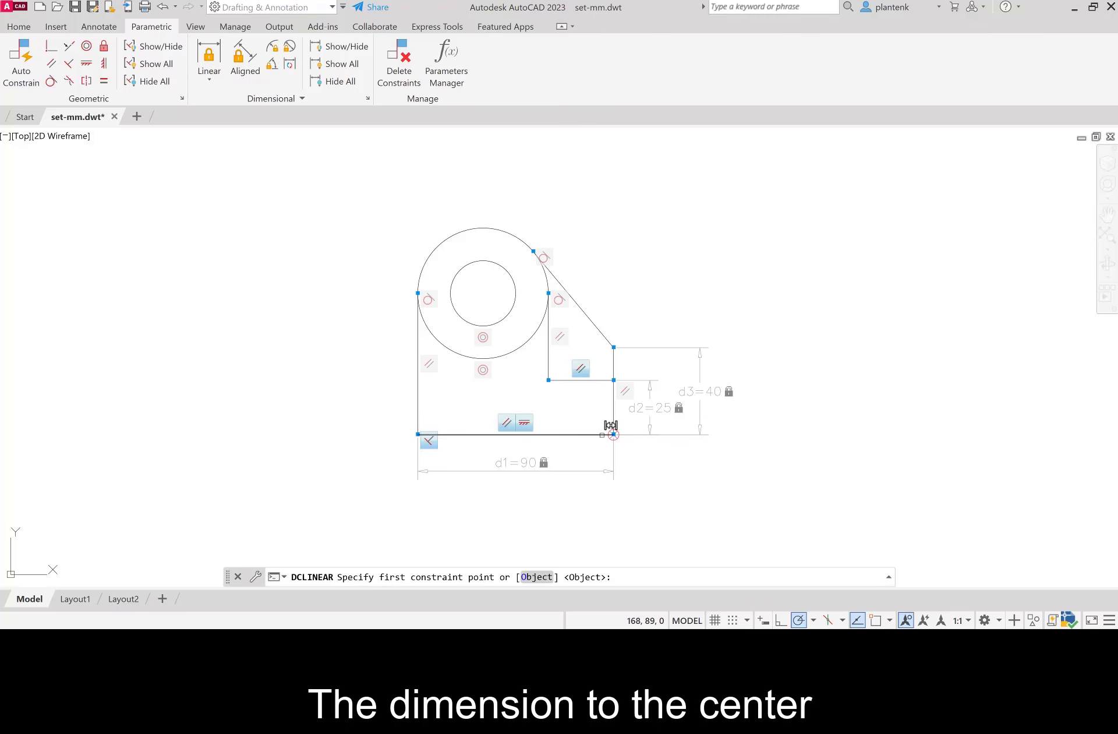
click(614, 434)
click(508, 306)
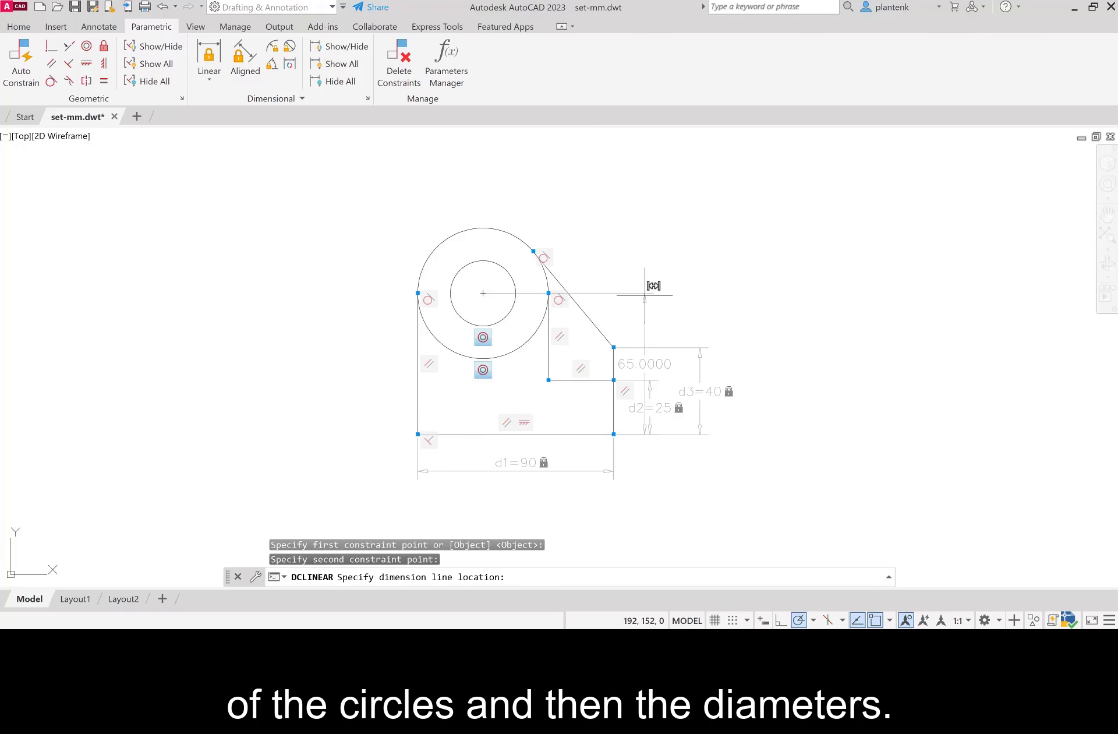
click(751, 341)
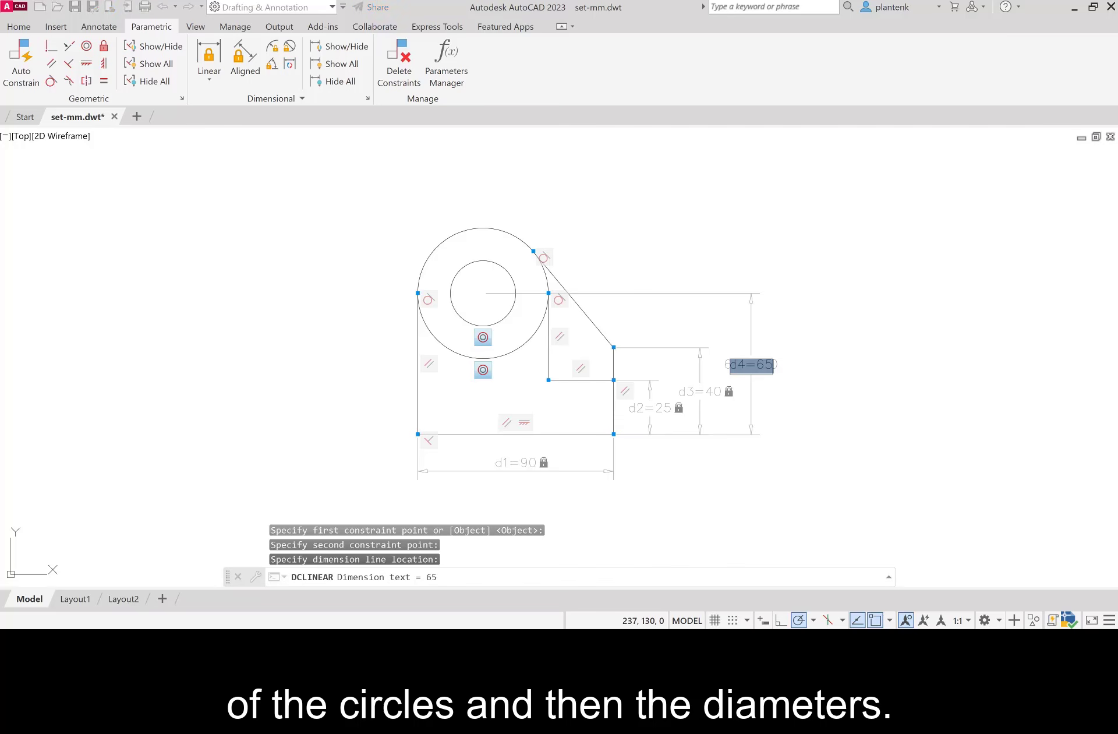
key(Return)
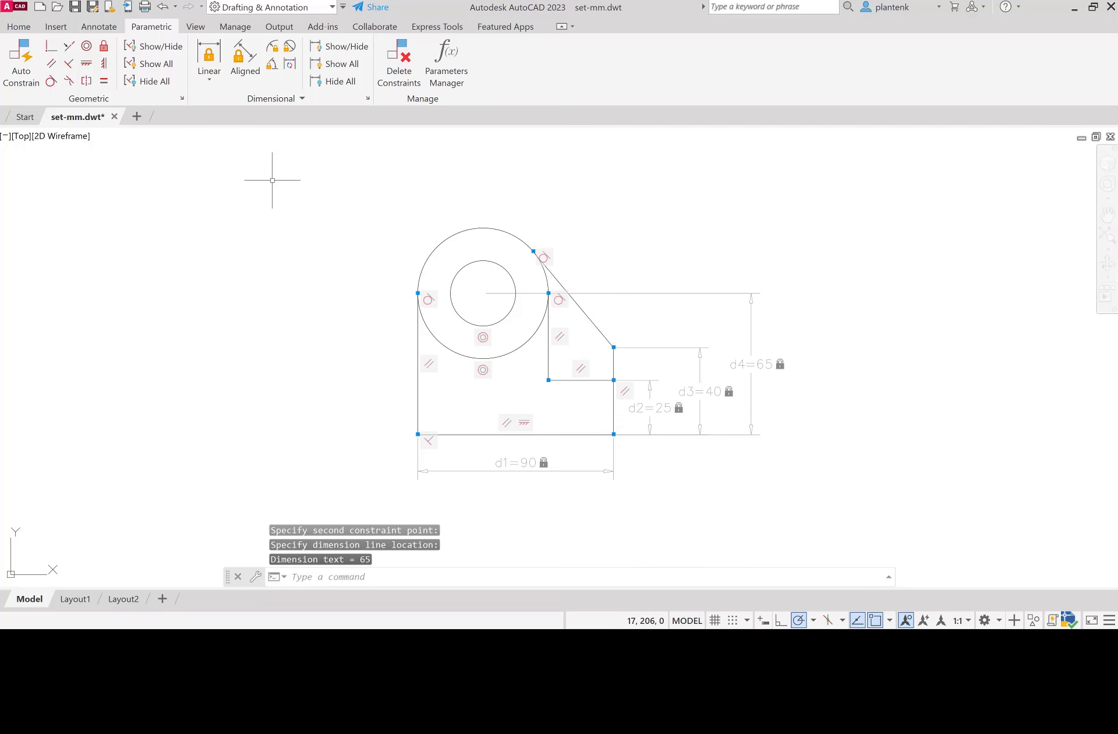
Add diameter constraints to the inner circle and the outer circle, keeping their current values
click(290, 46)
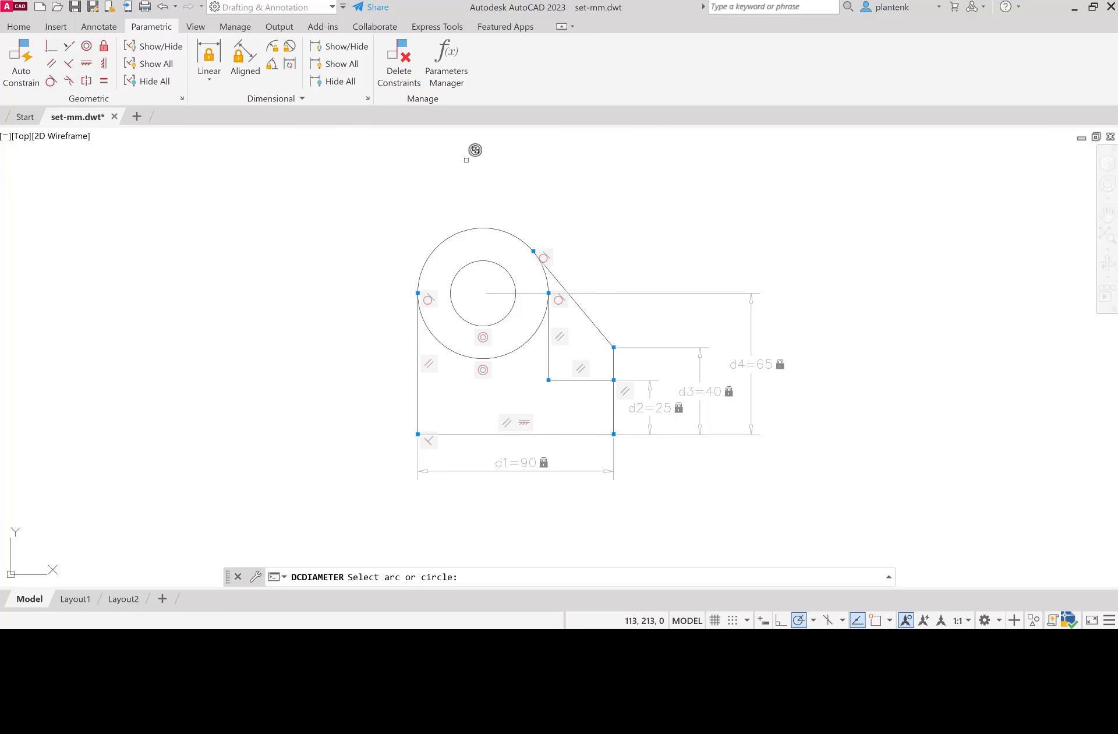
click(500, 262)
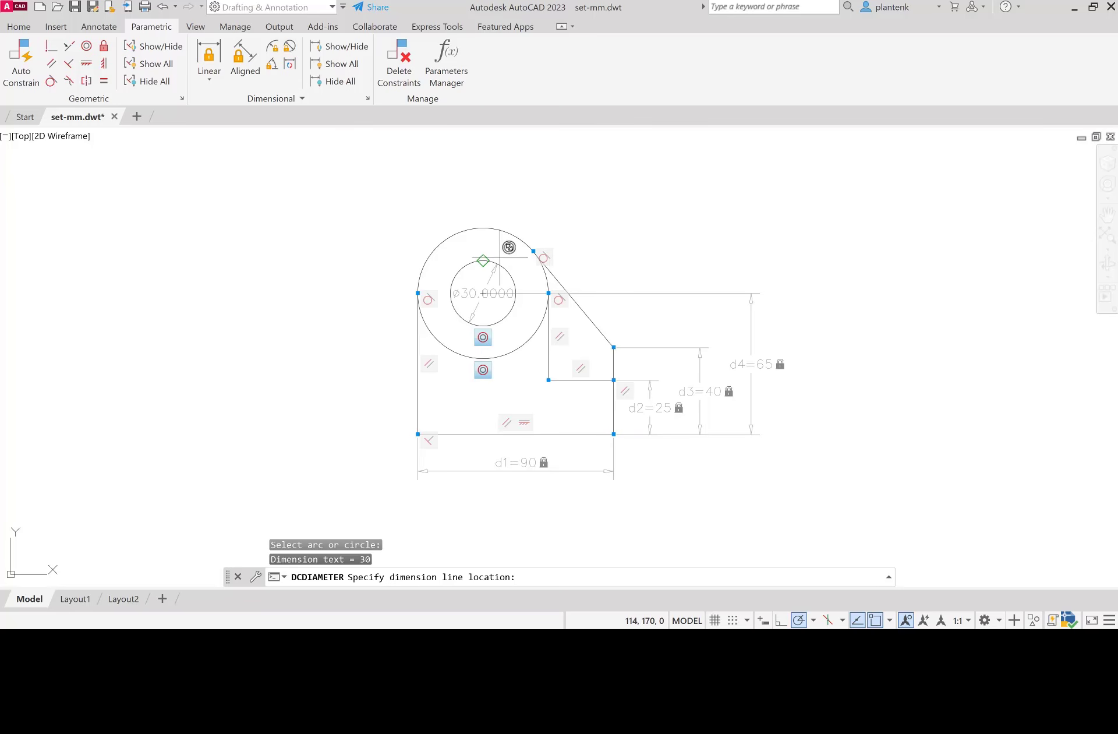
click(499, 258)
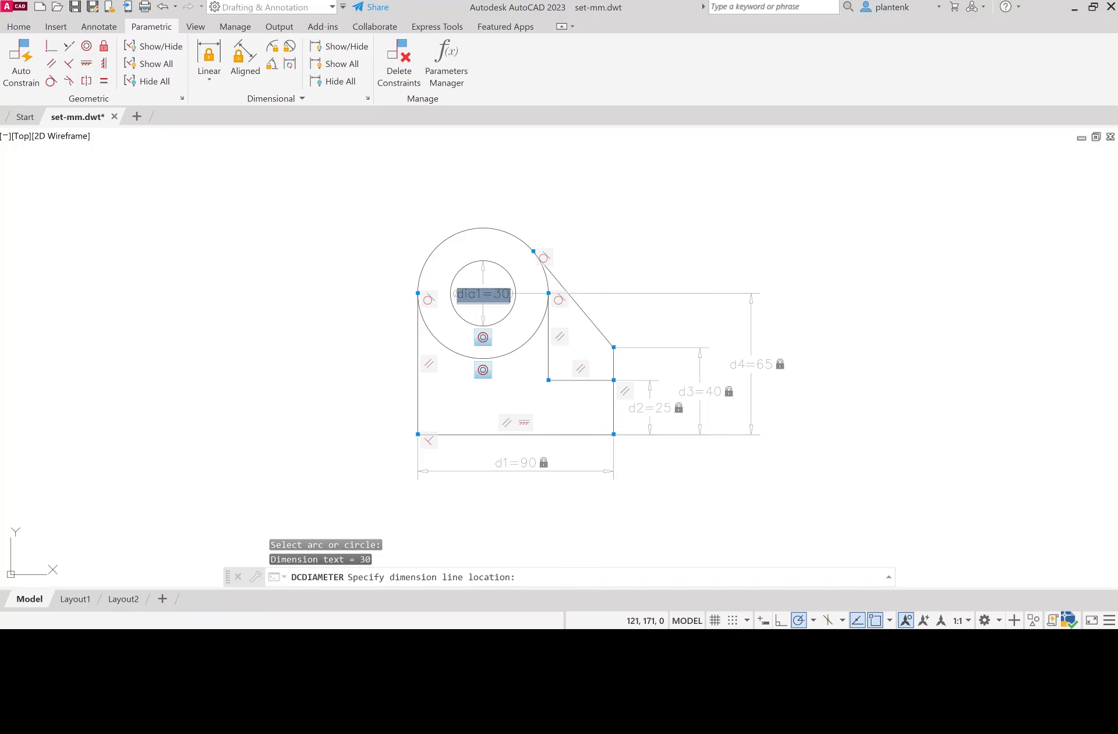
key(Return)
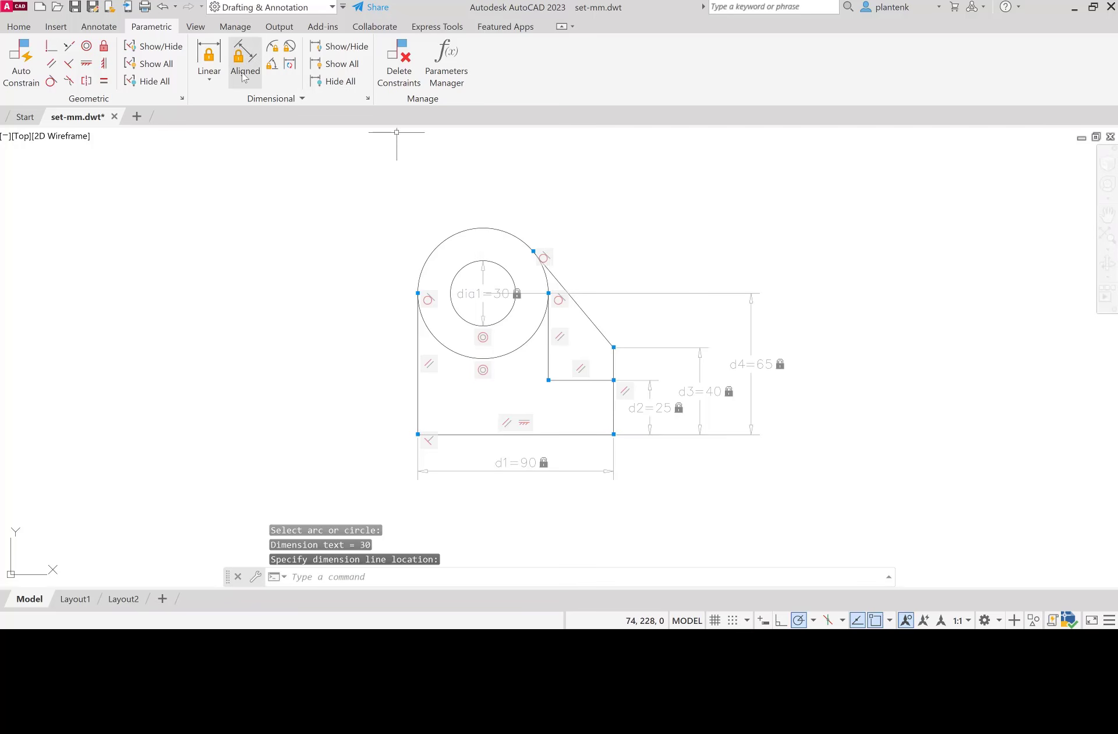
click(290, 46)
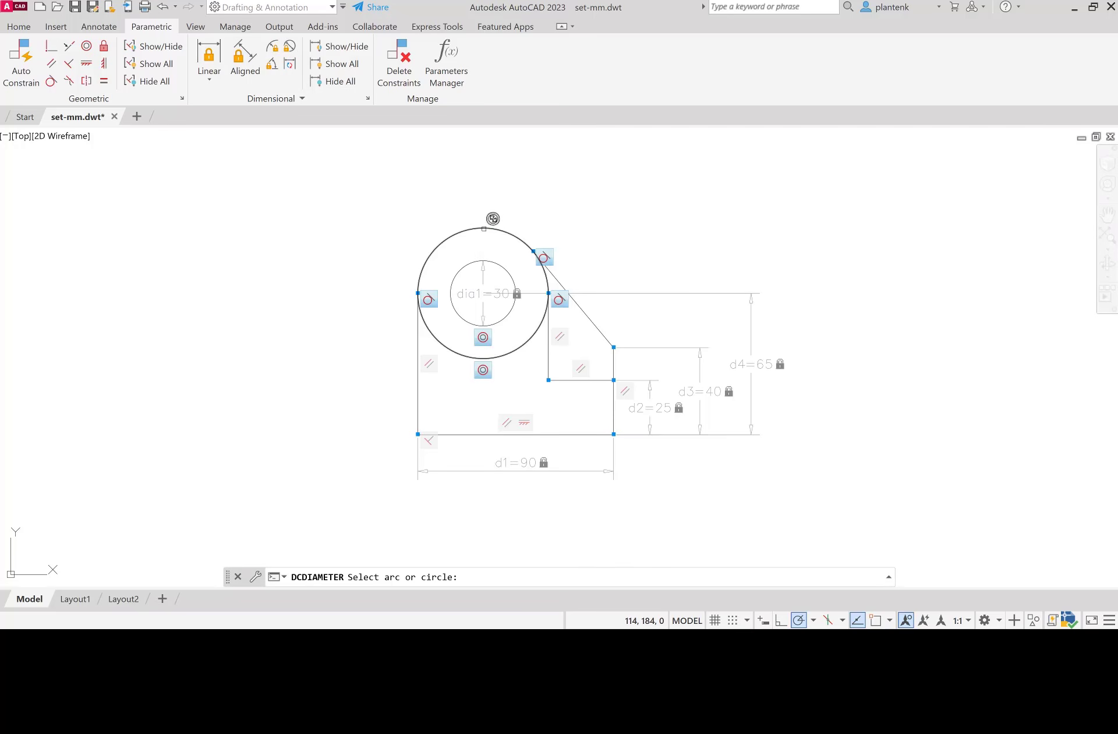
click(490, 220)
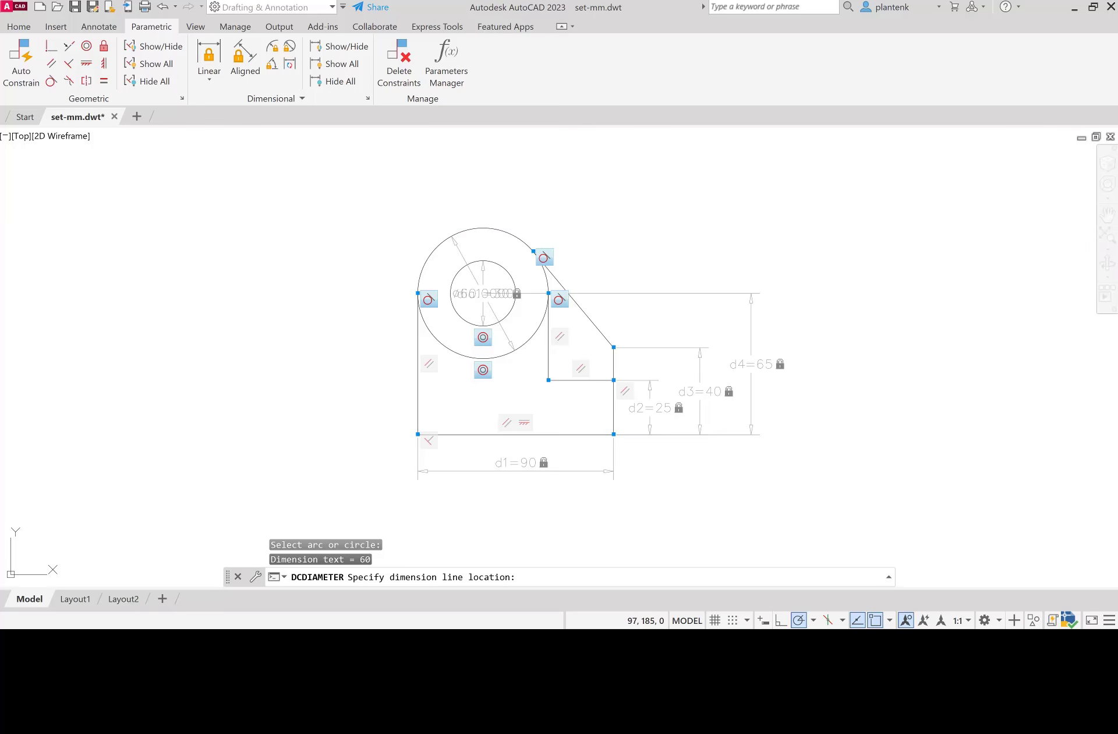
click(483, 293)
key(Return)
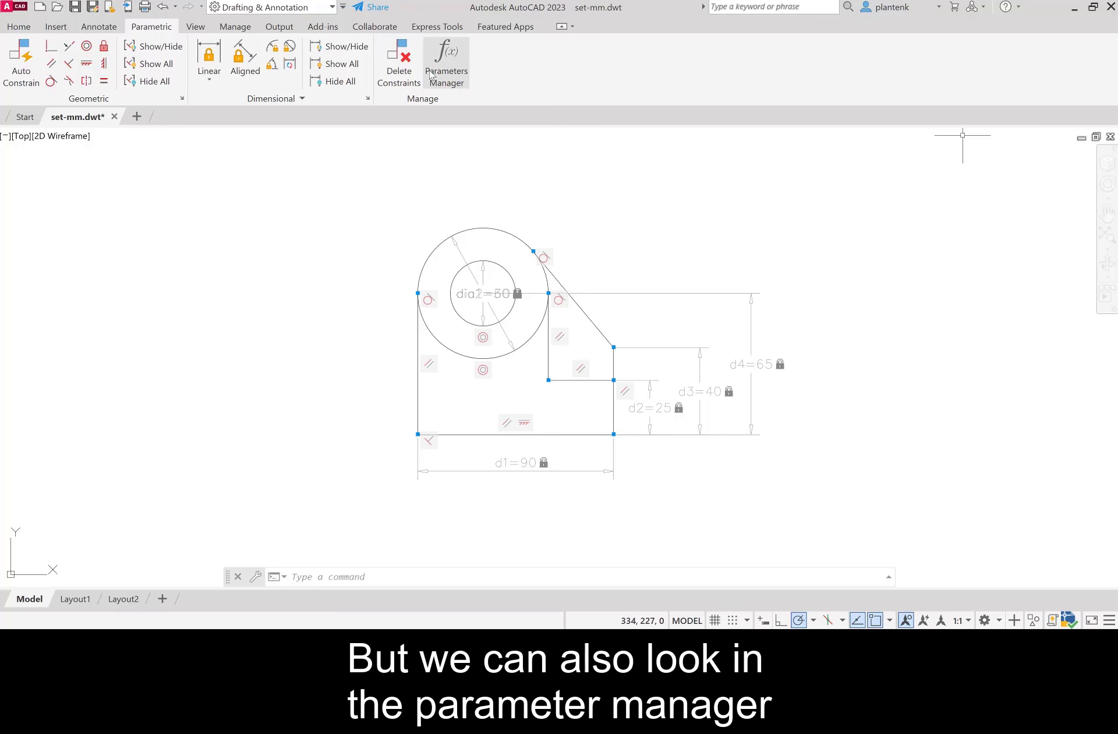
Open the Parameters Manager beside the part and set the expression of d2 to d1/3
click(447, 69)
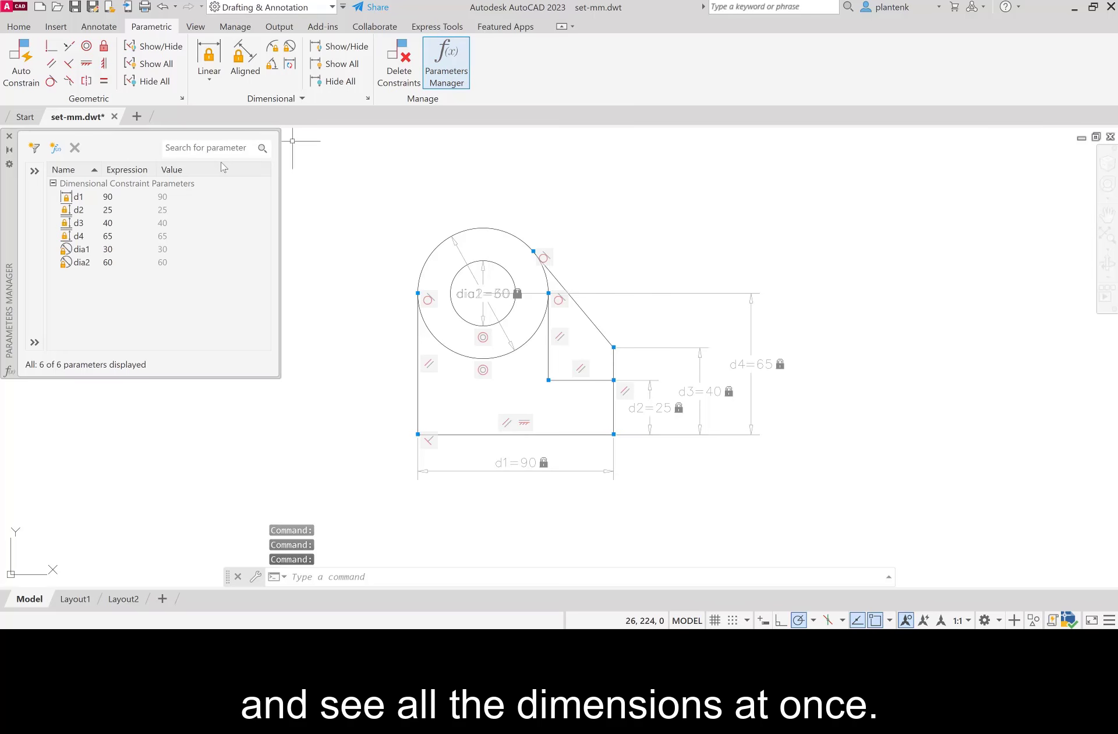
drag(8, 196, 128, 313)
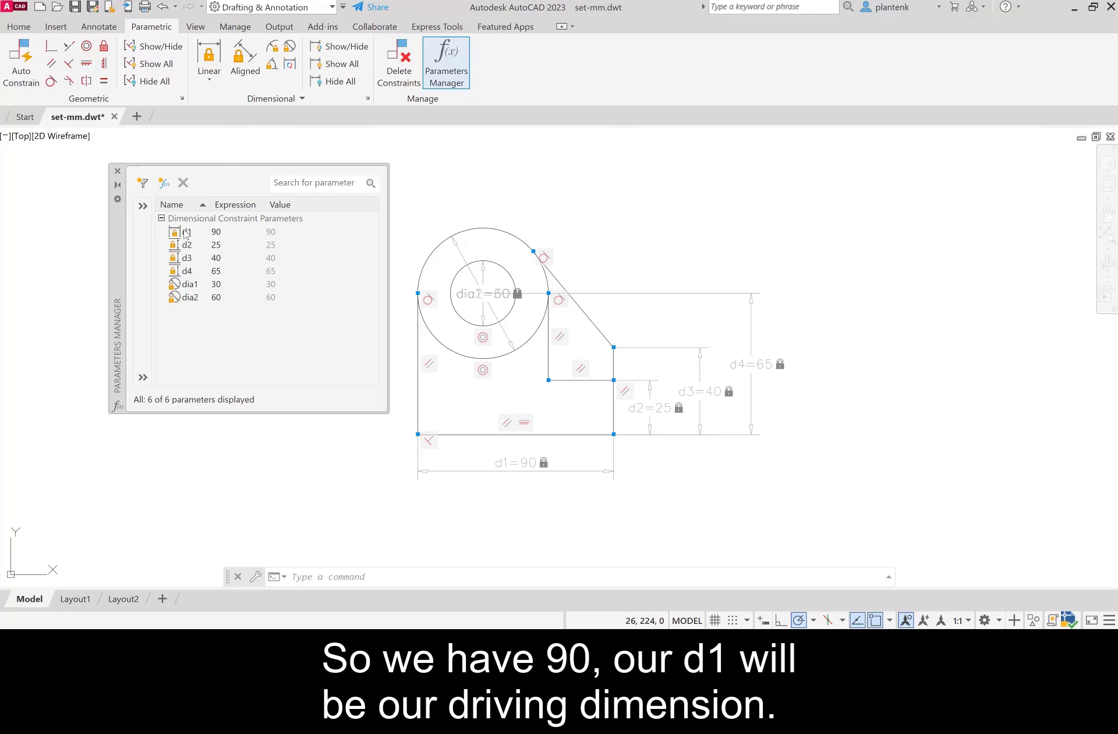
click(218, 247)
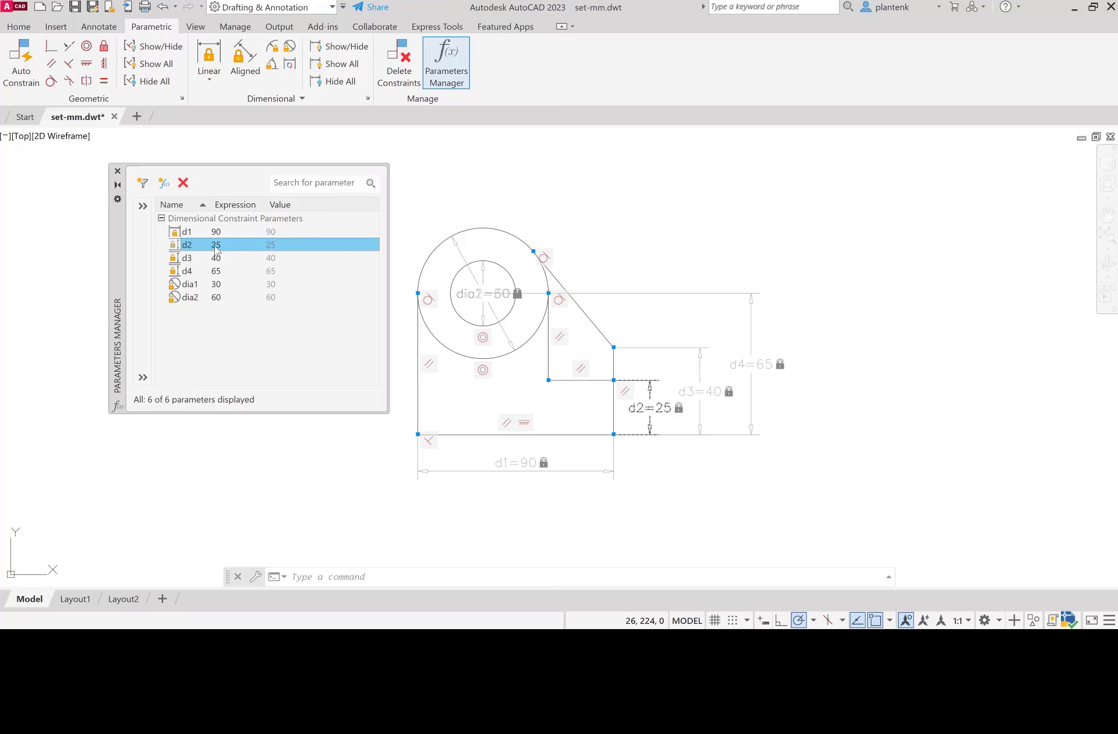
double_click(217, 245)
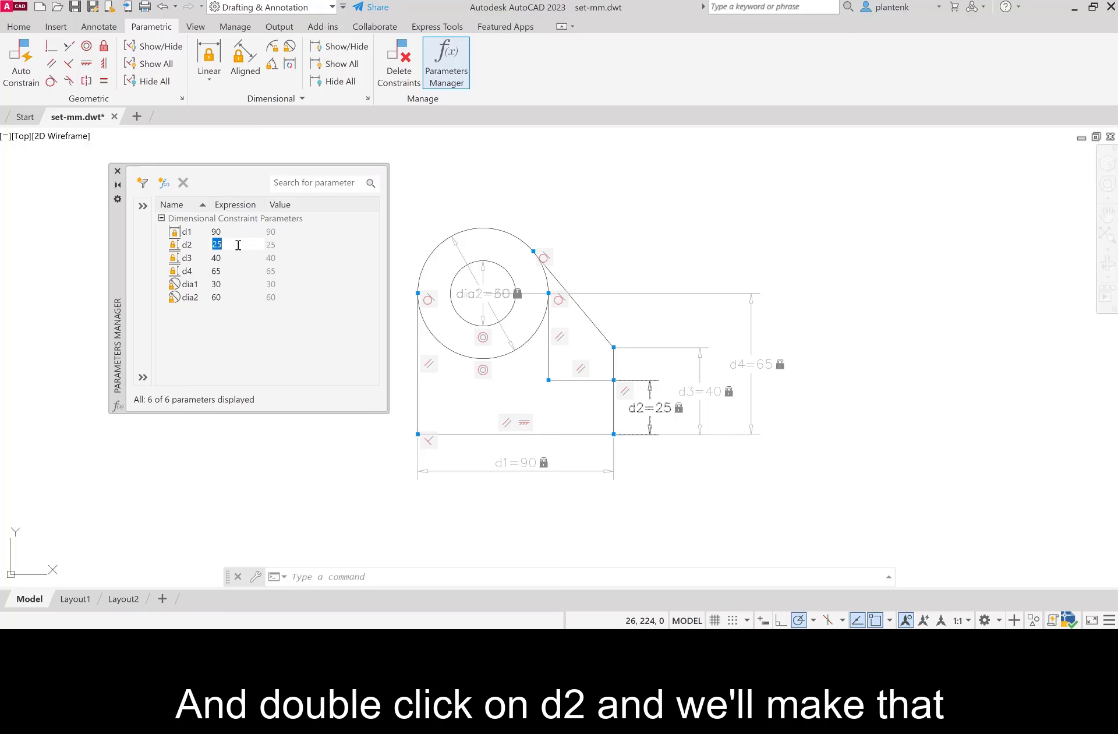
text(d1)
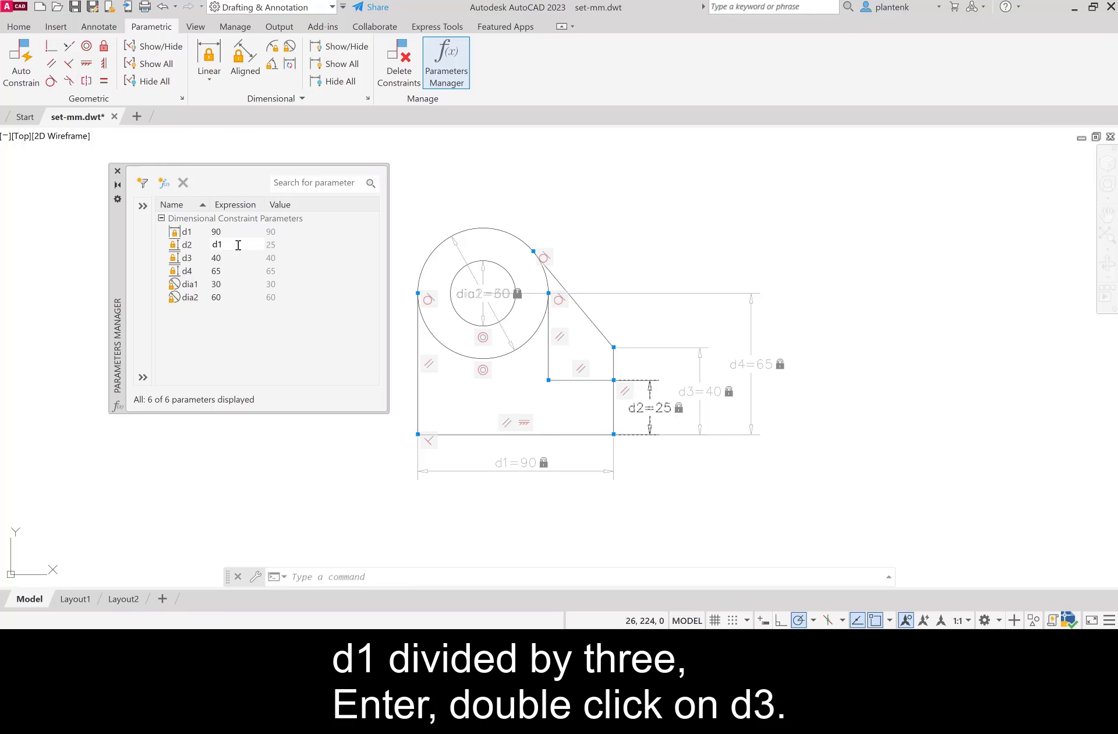
text(/3)
key(Return)
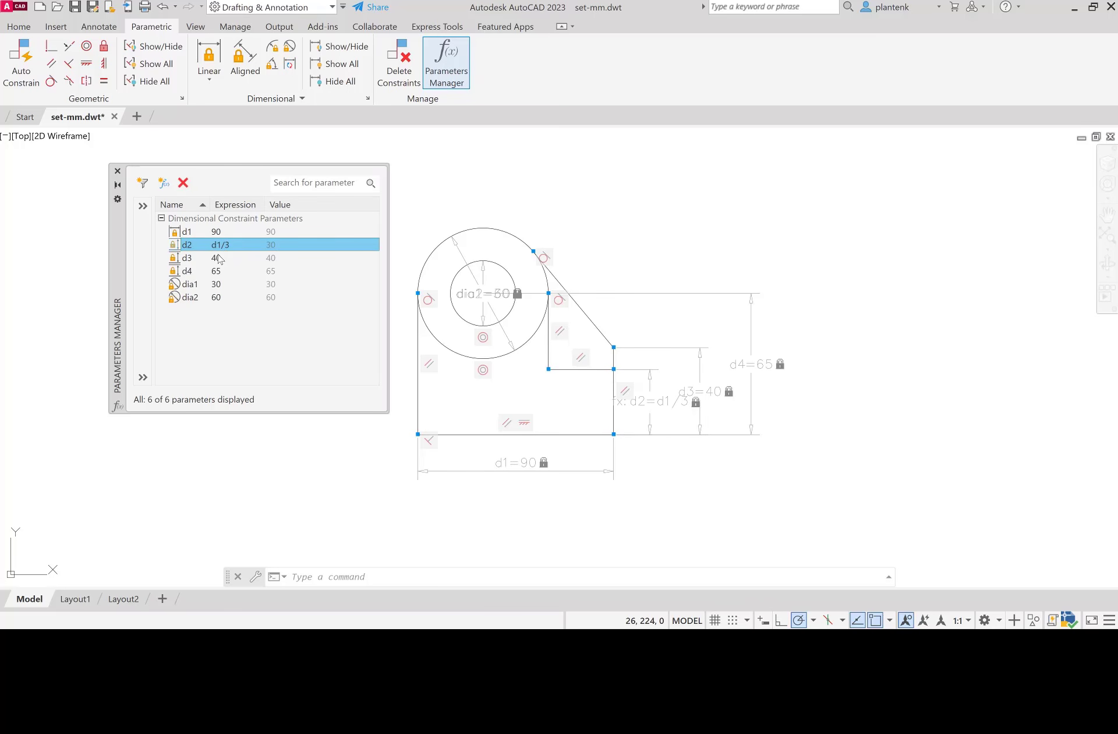
Set the expression of parameter d3 to d1/2 and that of d4 to 2*d1/3
double_click(219, 258)
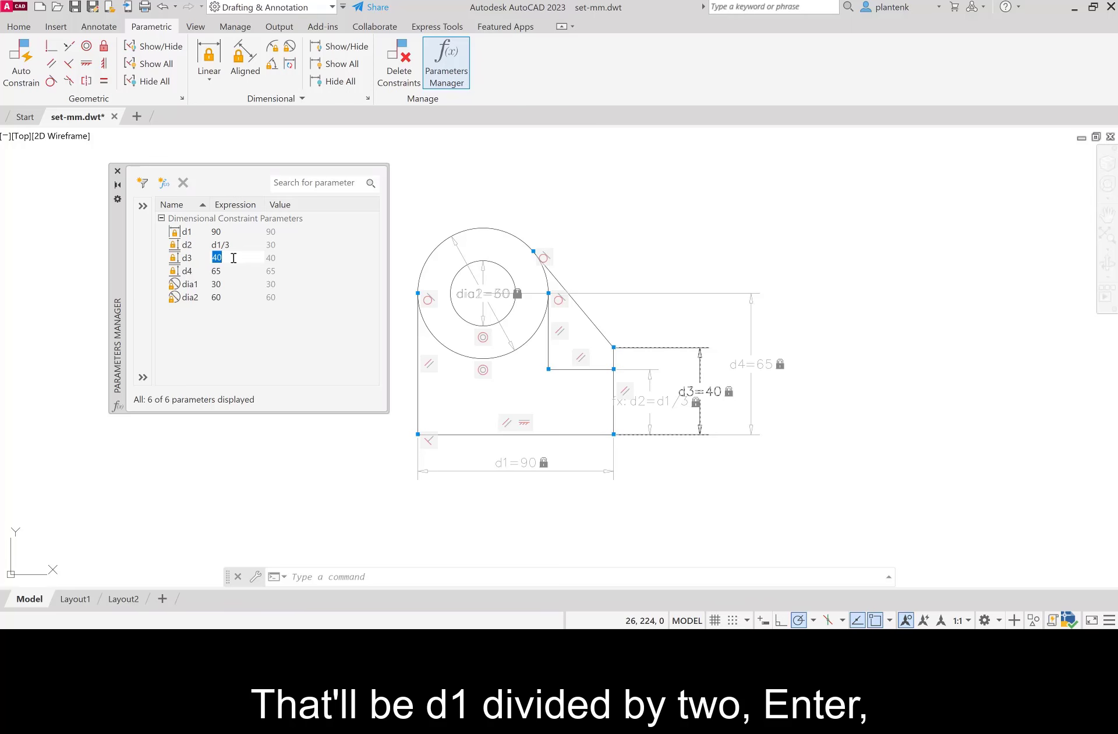
text(d1/2)
key(Return)
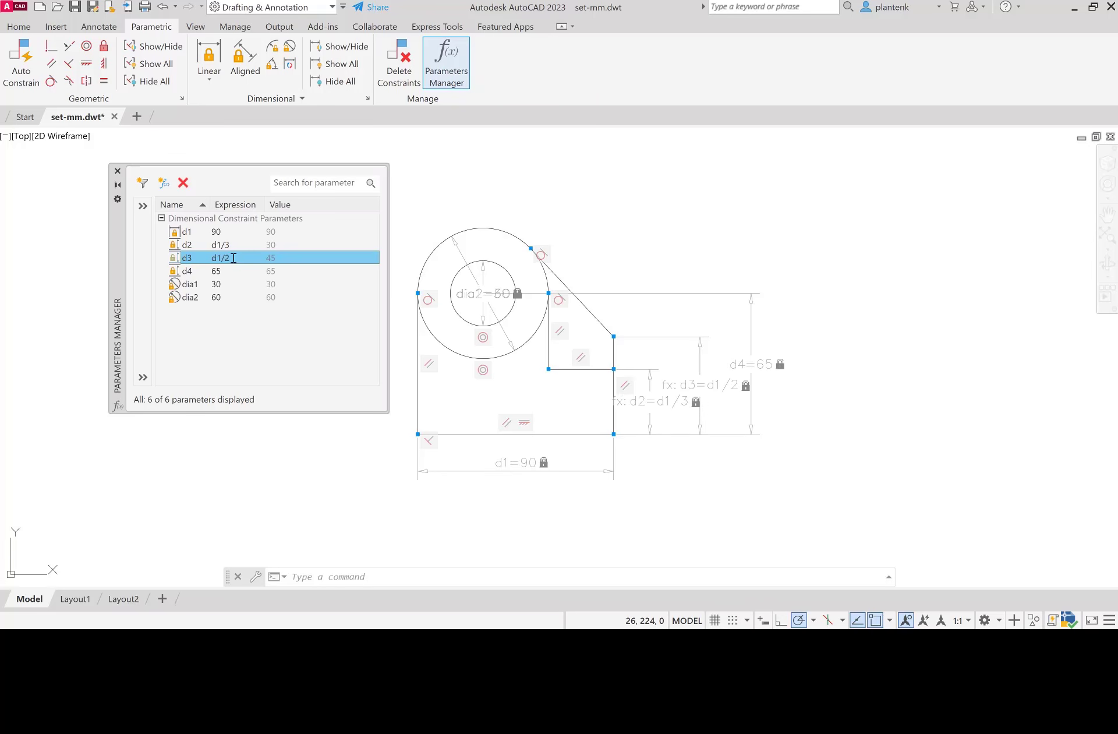
click(219, 274)
click(219, 274)
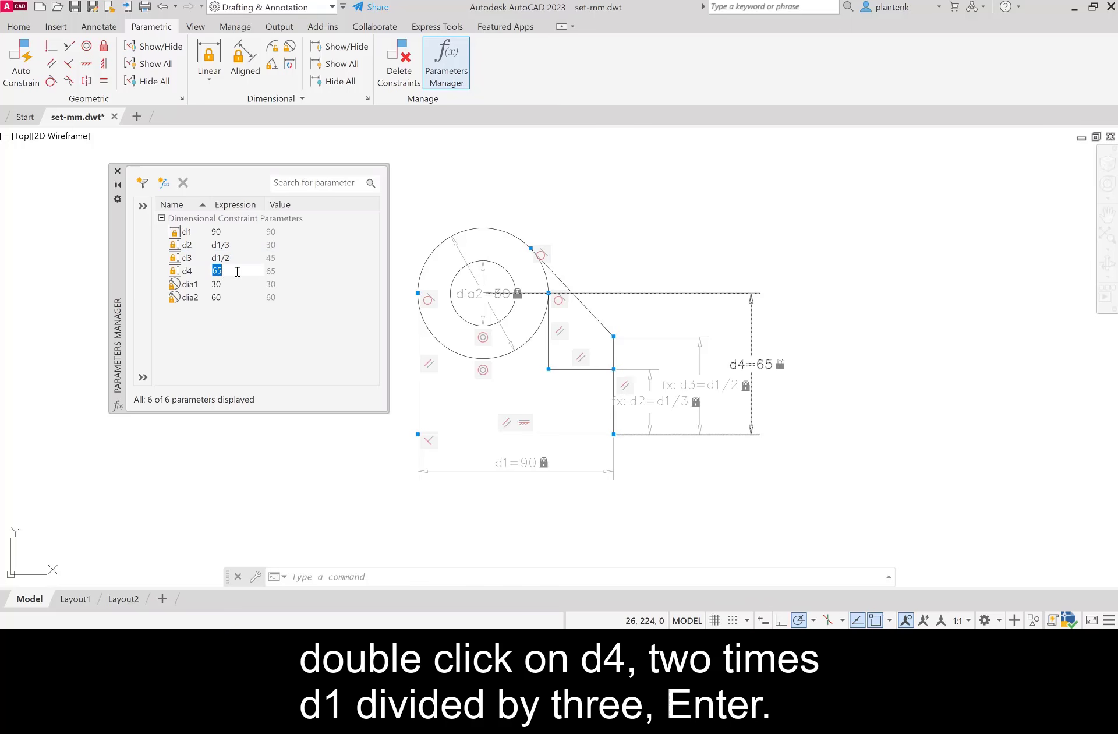
text(2*d1/3)
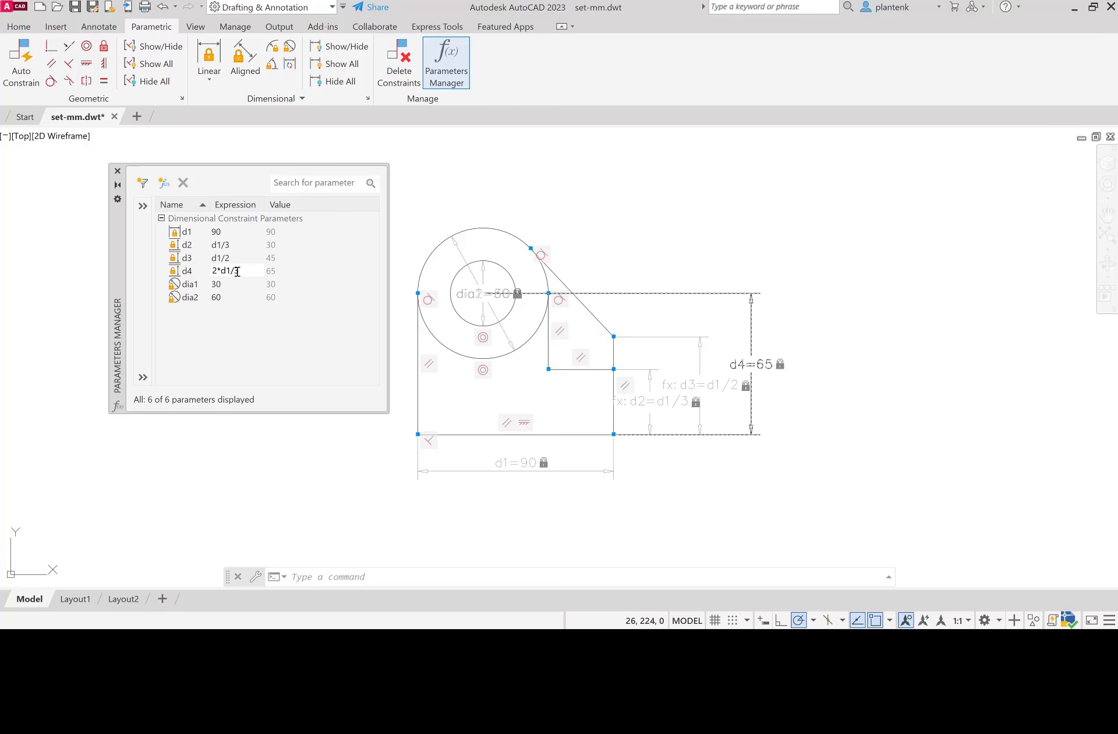
key(Return)
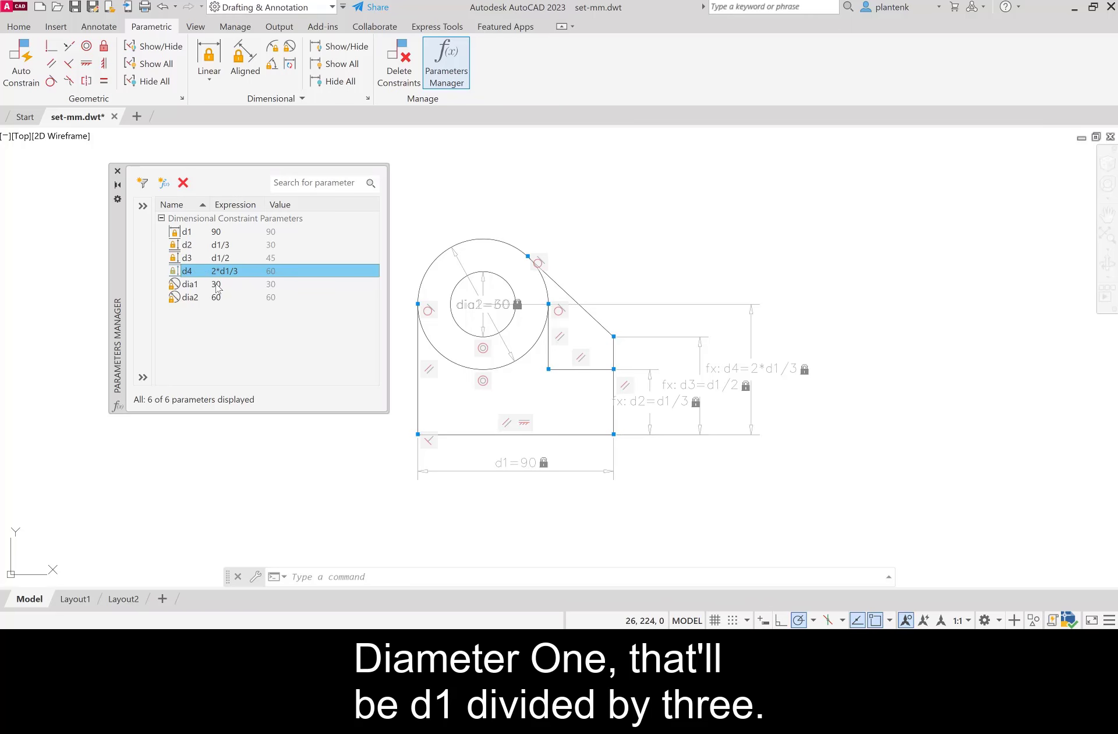
Set the expression of diameter parameter dia1 to d1/3 and that of dia2 to 2*d1/3
double_click(216, 284)
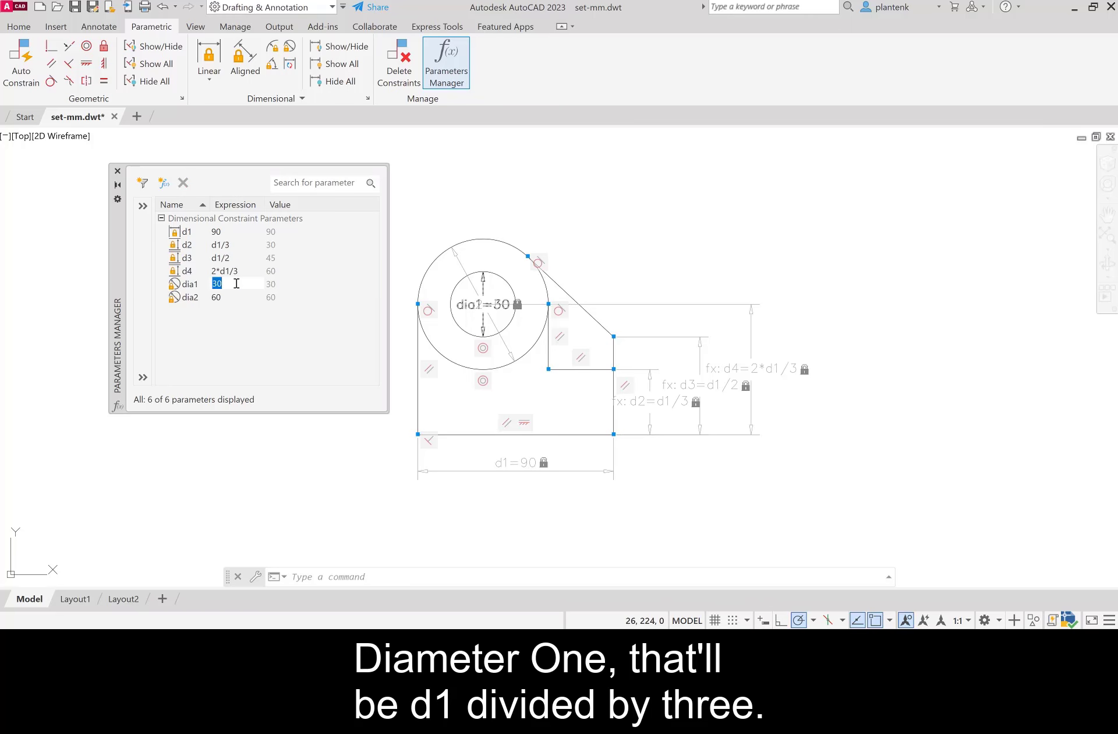
text(d1/)
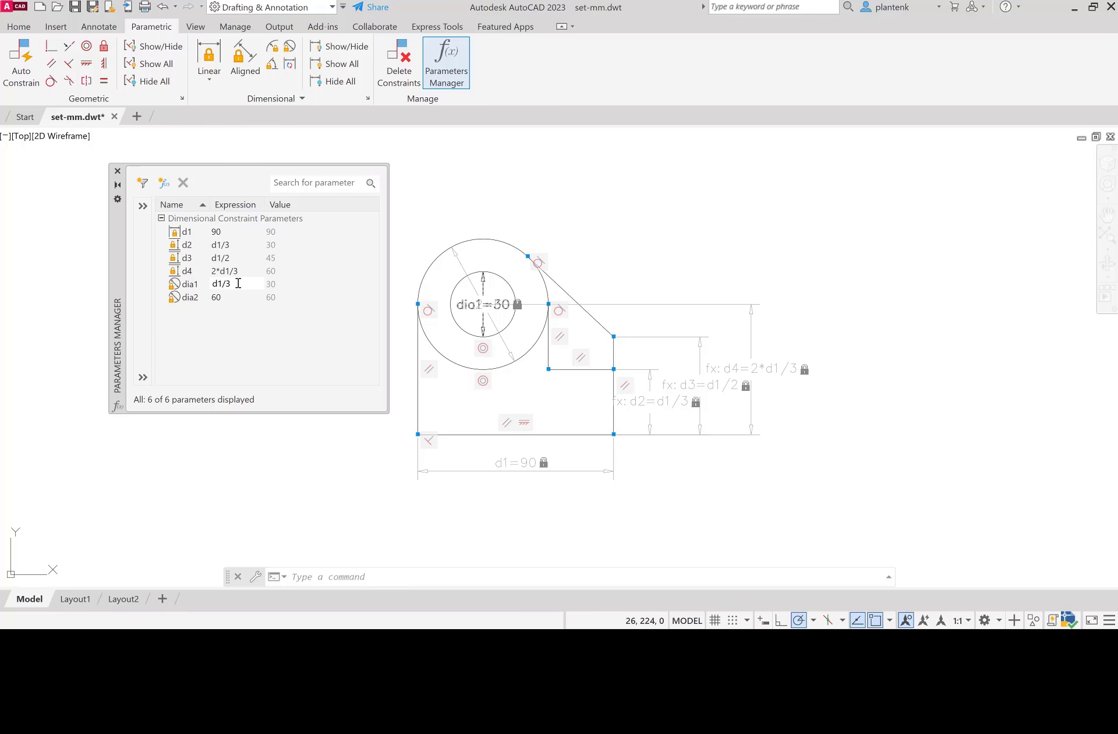
key(Return)
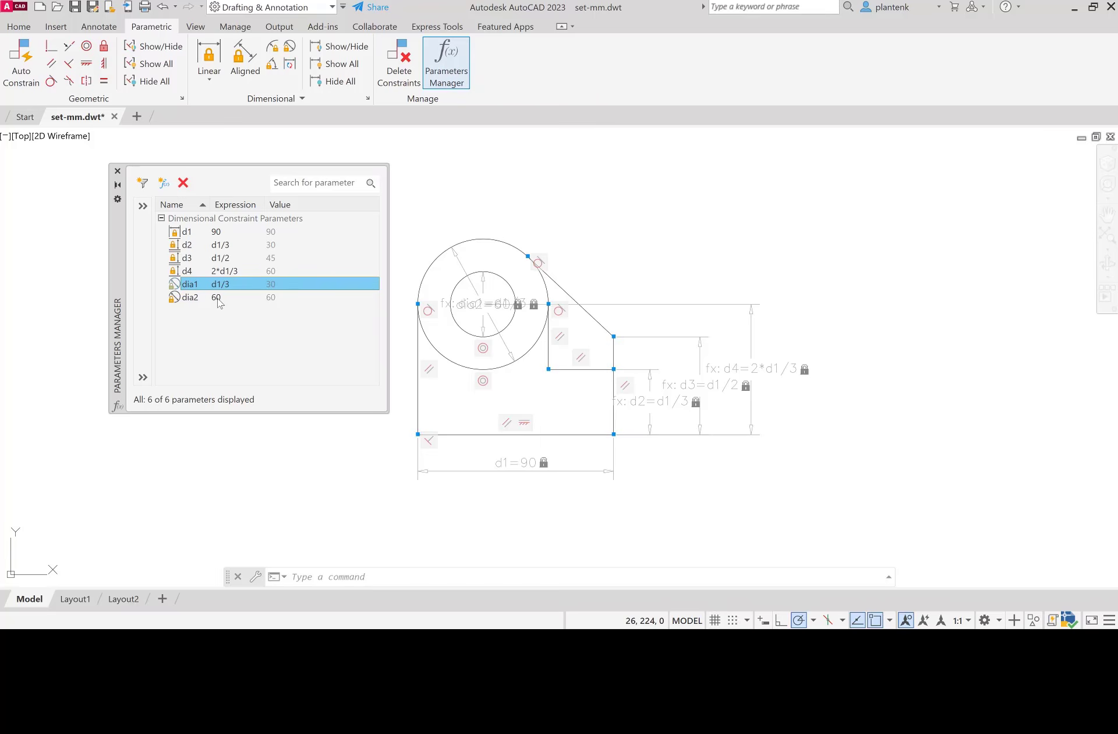
double_click(217, 297)
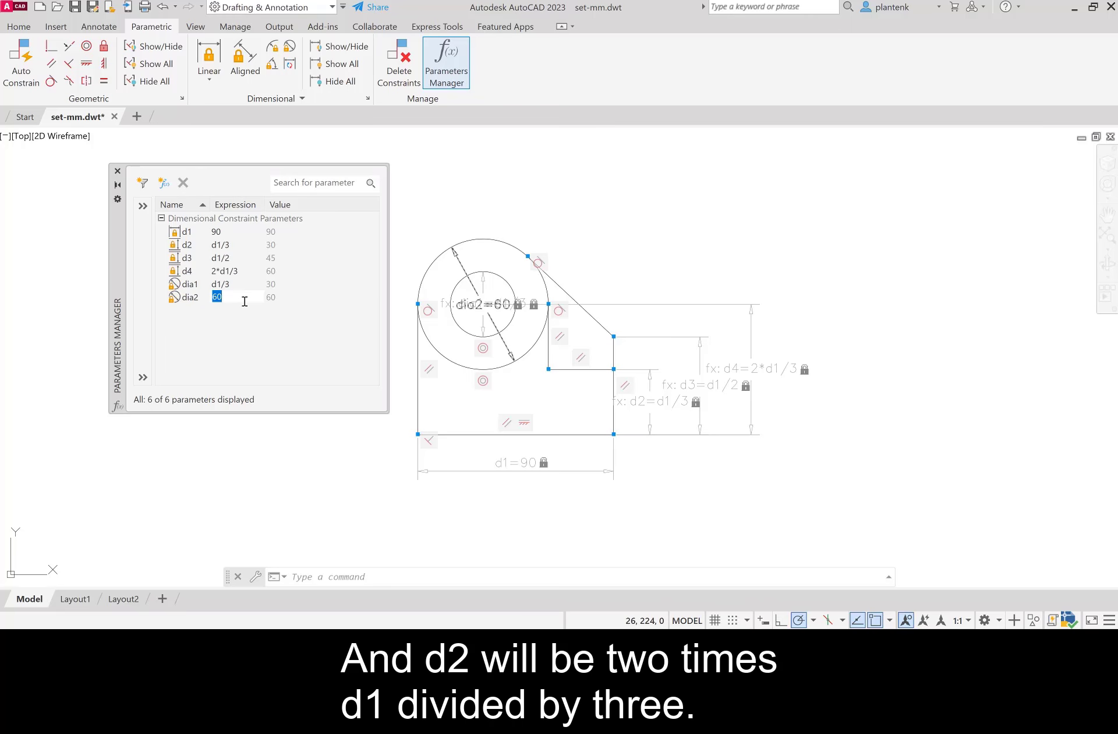
text(2*d1/3)
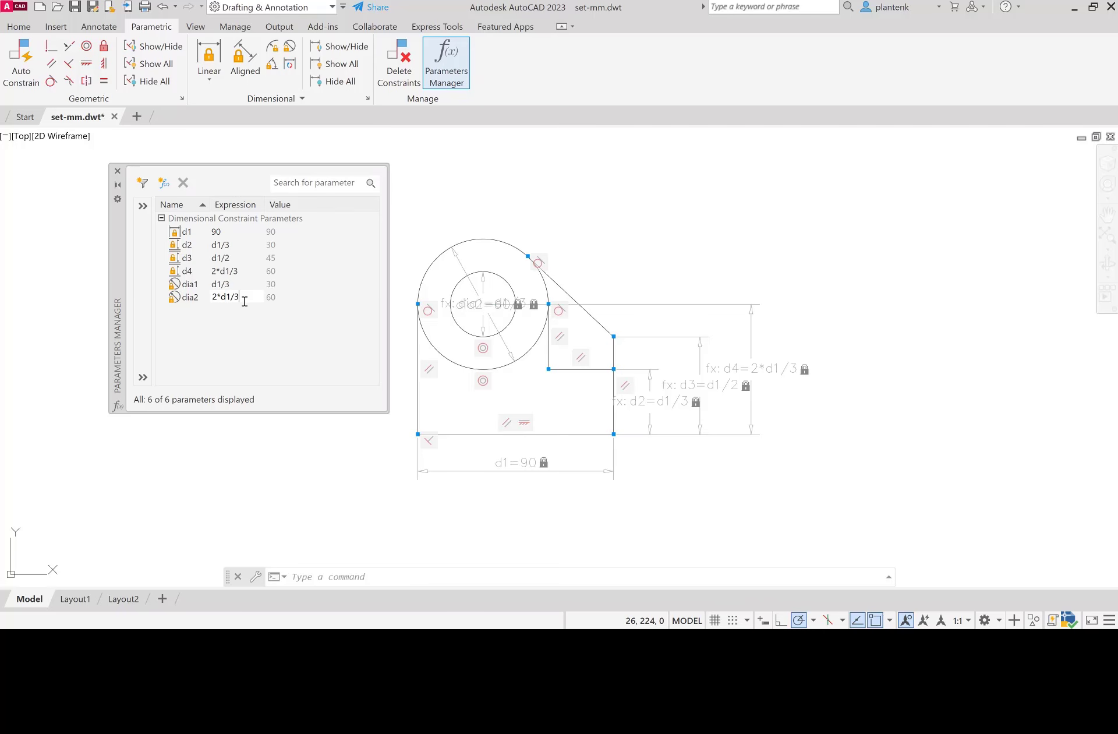
key(Return)
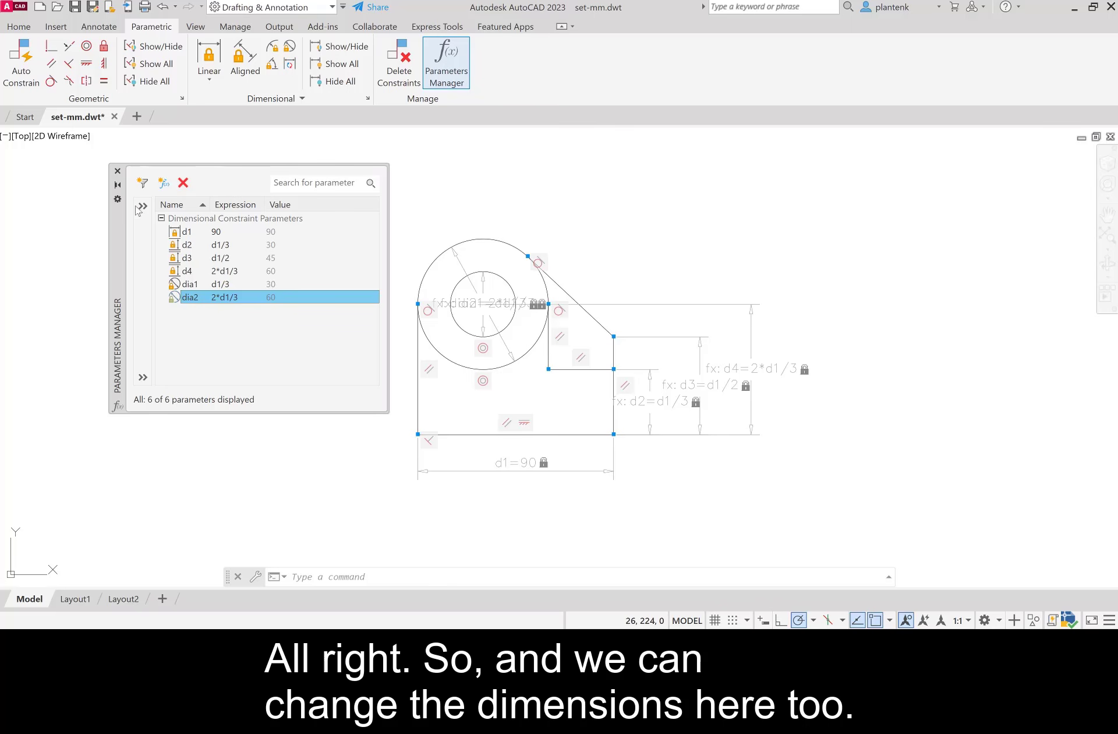
Test how the profile resizes by setting the driving parameter d1 first to 60 and second to 100
drag(114, 243, 50, 238)
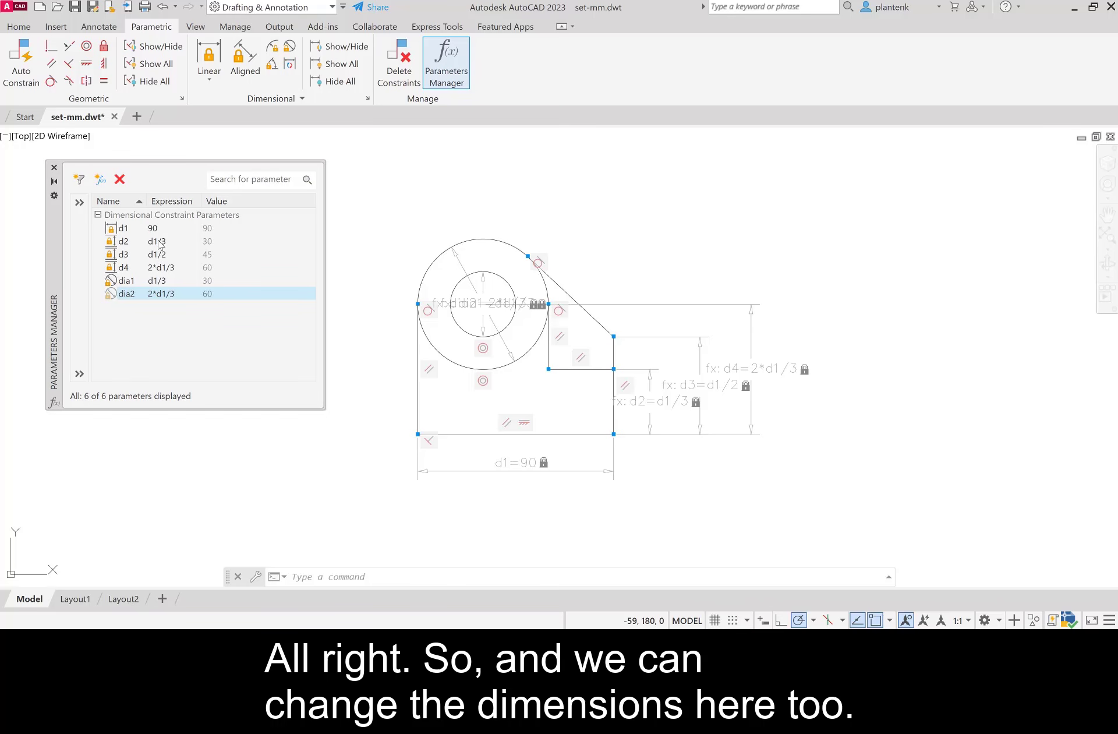
double_click(156, 228)
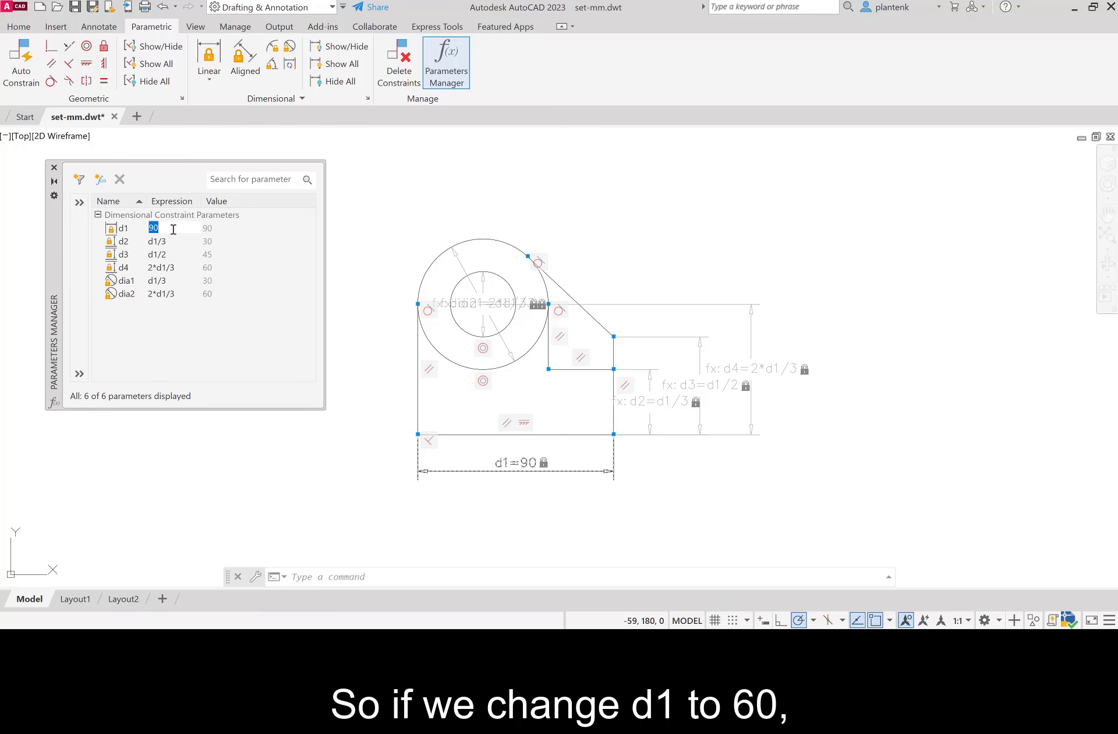
text(6)
key(Return)
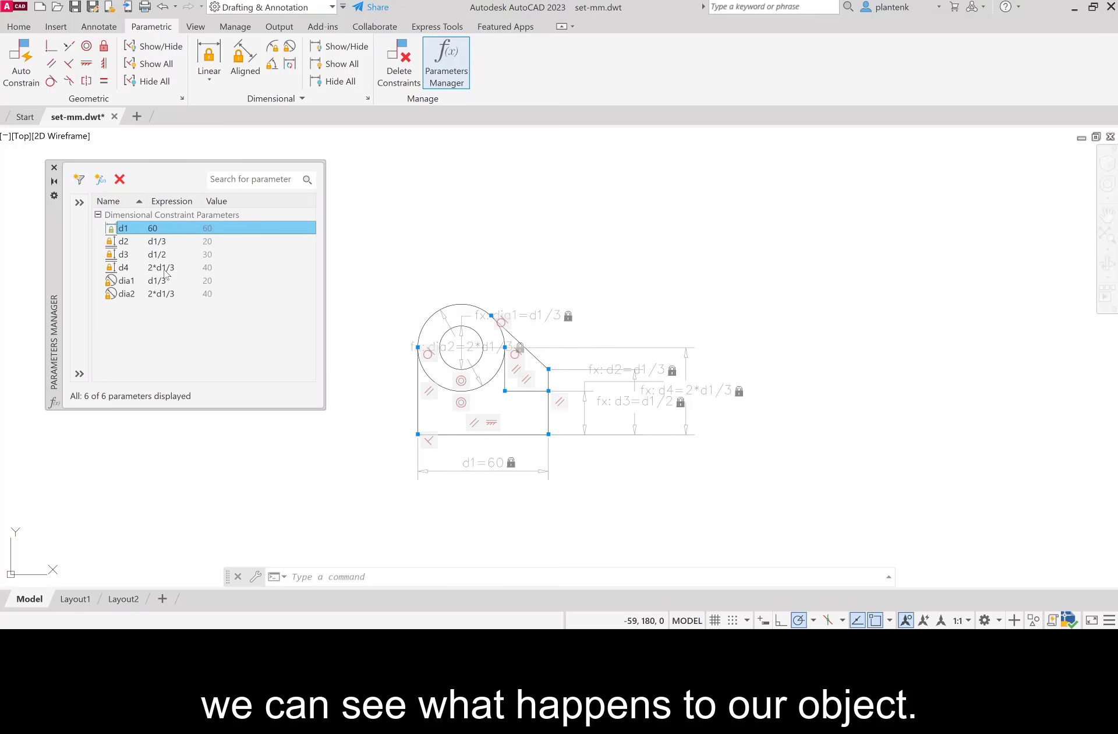
double_click(162, 227)
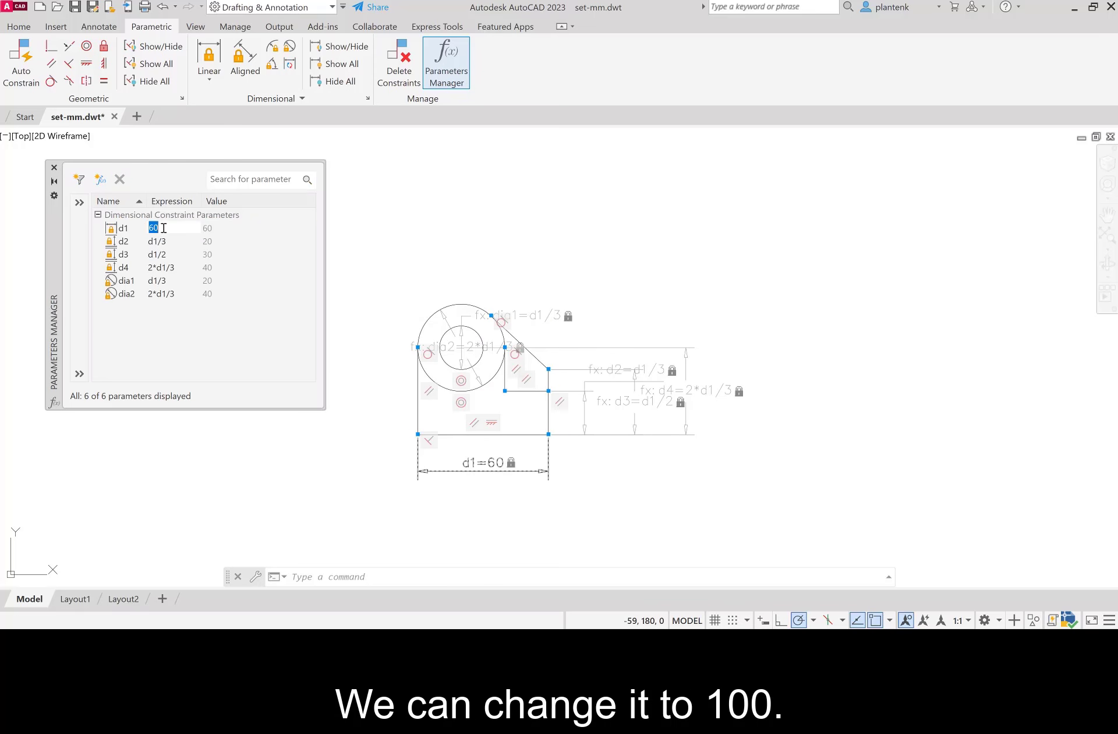
text(100)
key(Return)
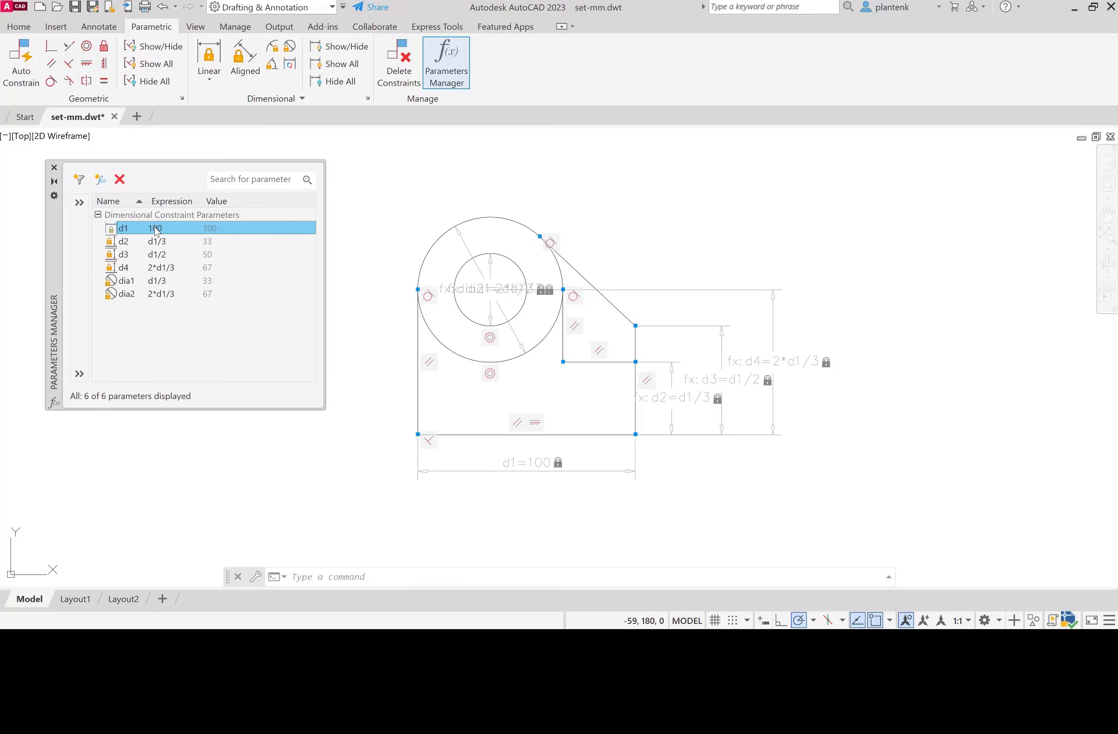
Set the driving parameter d1 to 90
double_click(157, 228)
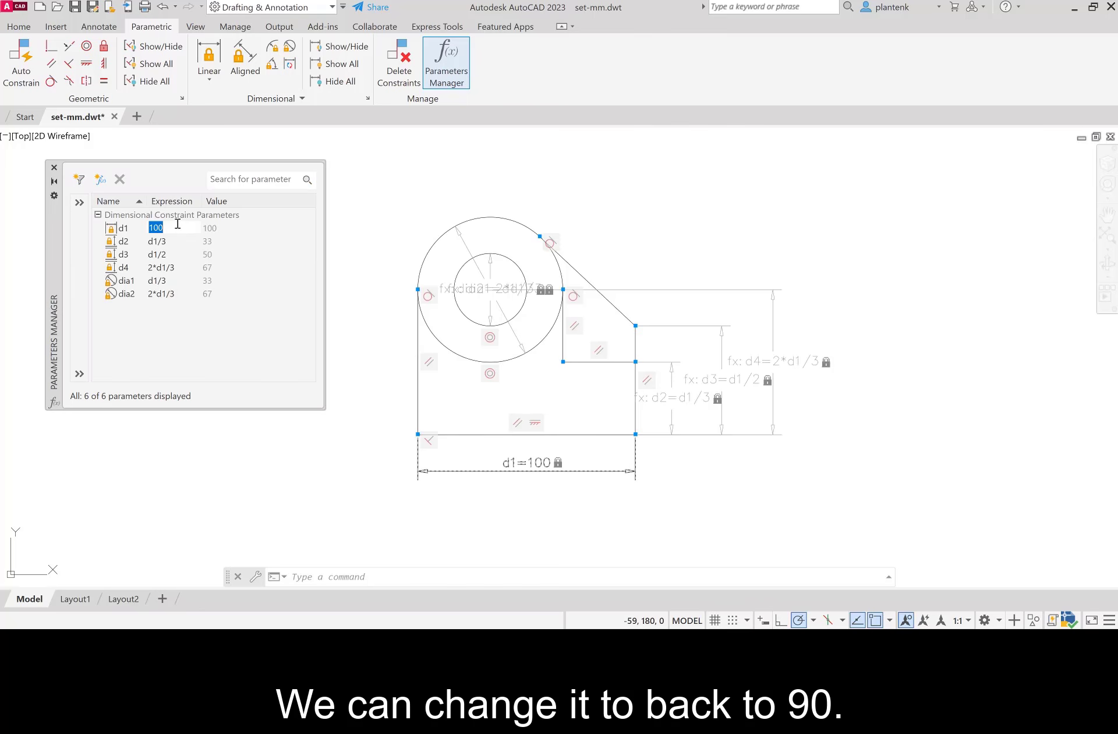
text(90)
key(Return)
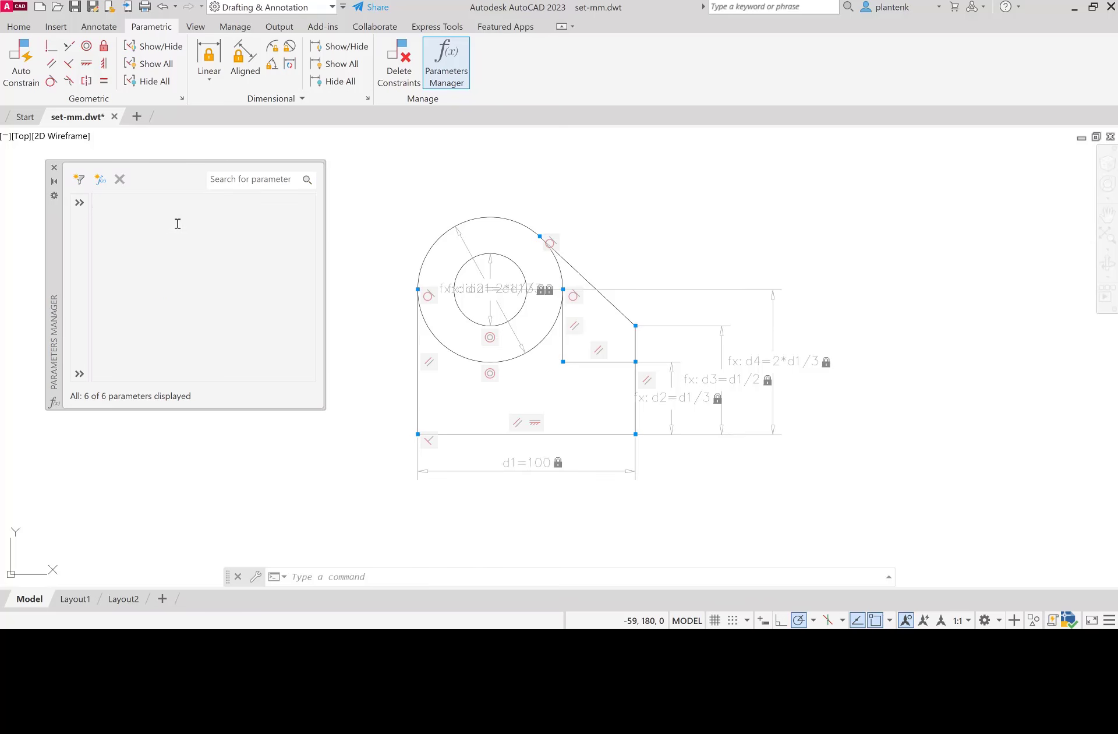